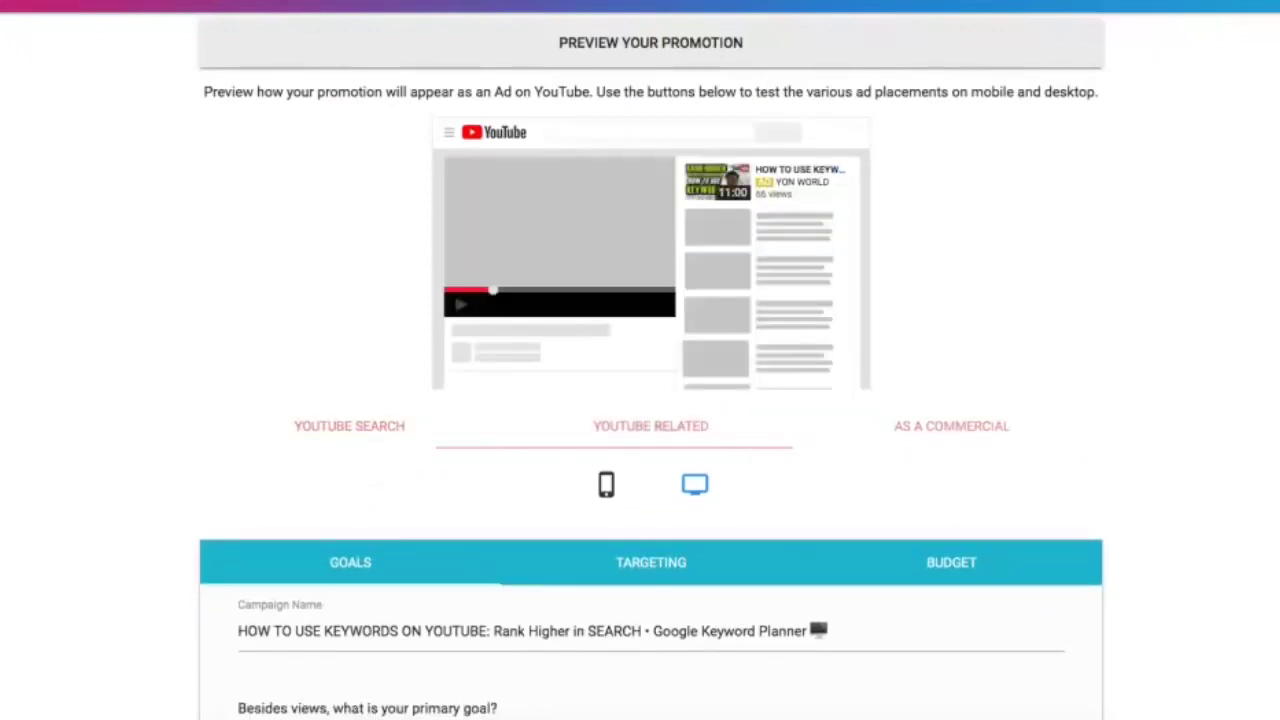
- Preview how the promotion appears as a YouTube Search ad on desktop
scroll(634, 251, "down", 1)
scroll(366, 449, "up", 1)
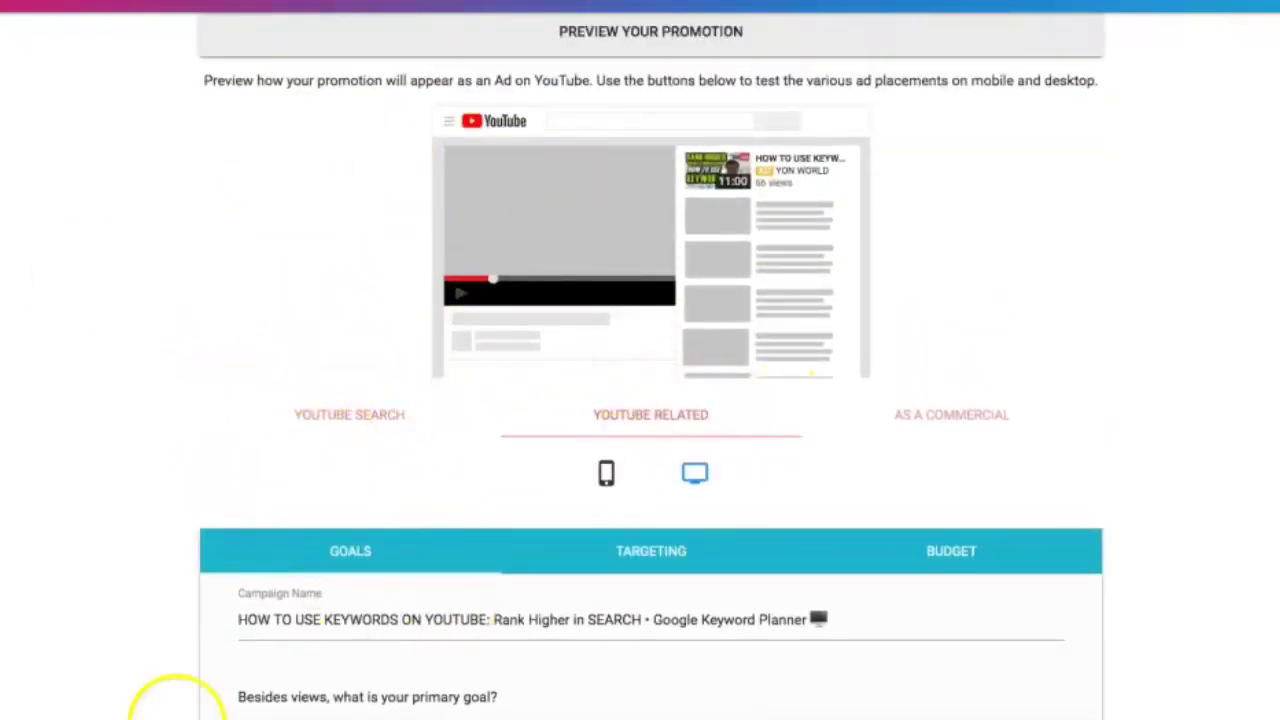
scroll(463, 523, "down", 2)
scroll(463, 528, "up", 3)
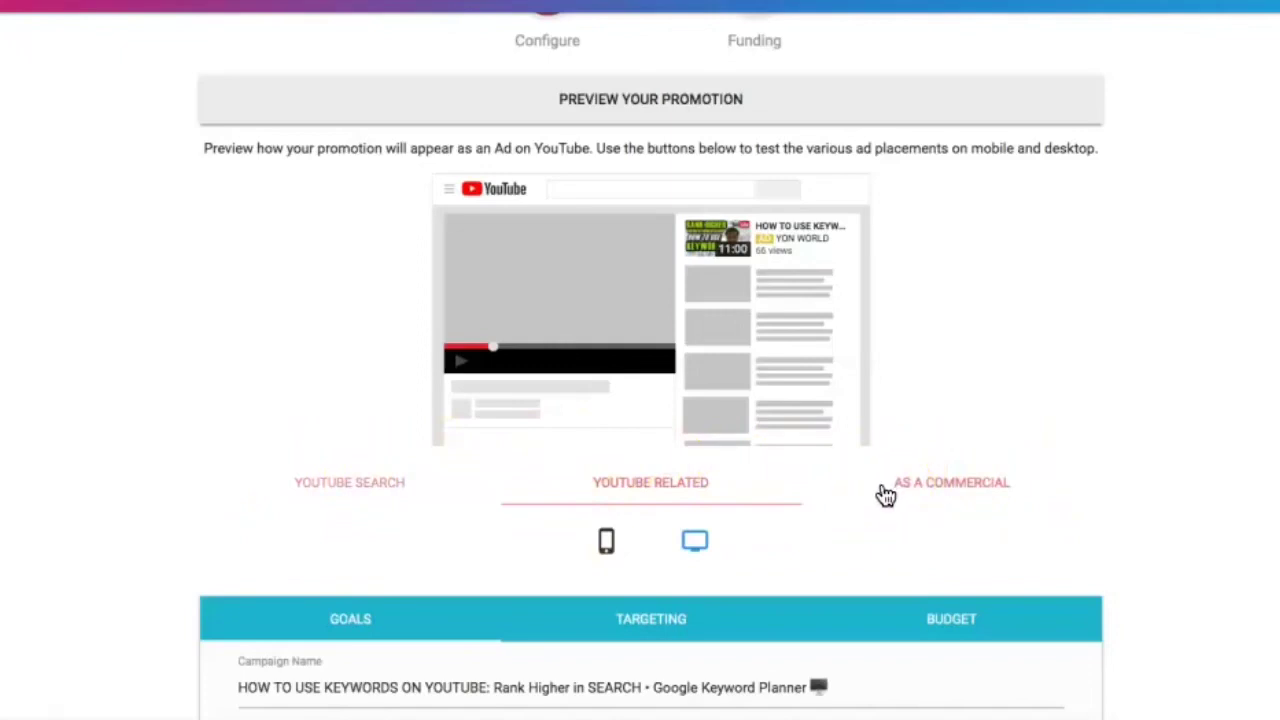
left_click(352, 484)
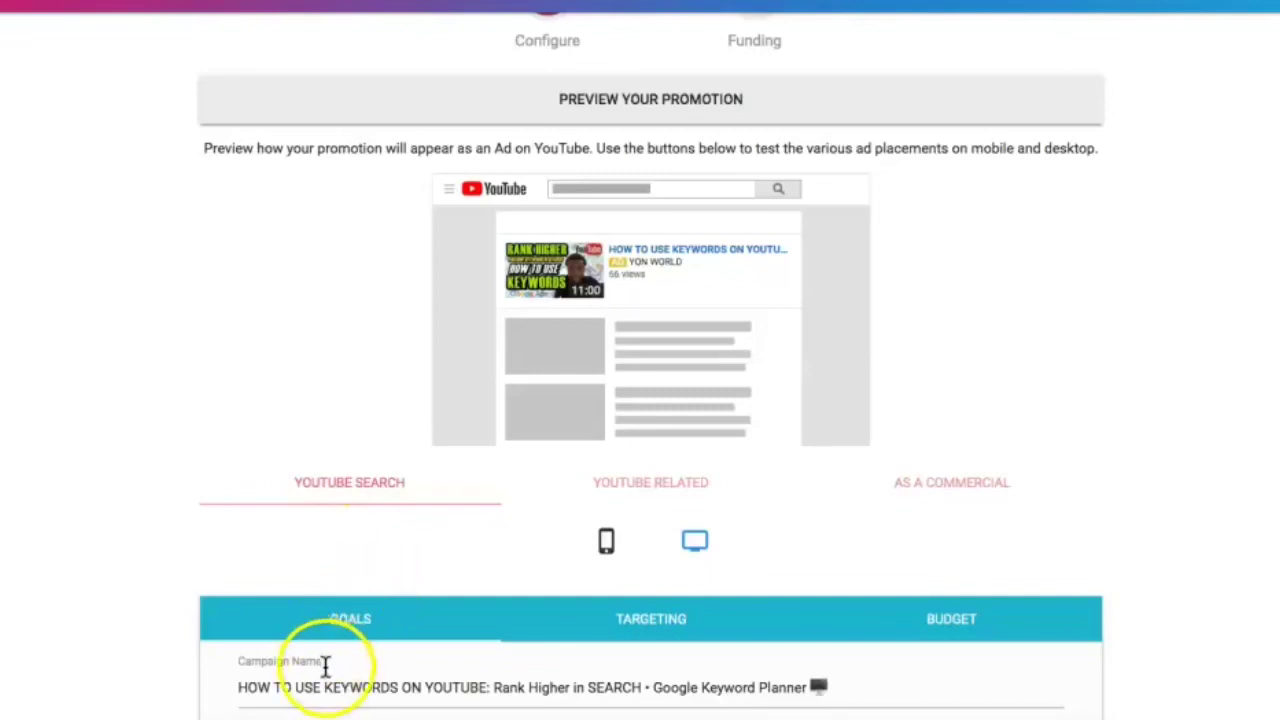
scroll(329, 662, "down", 1)
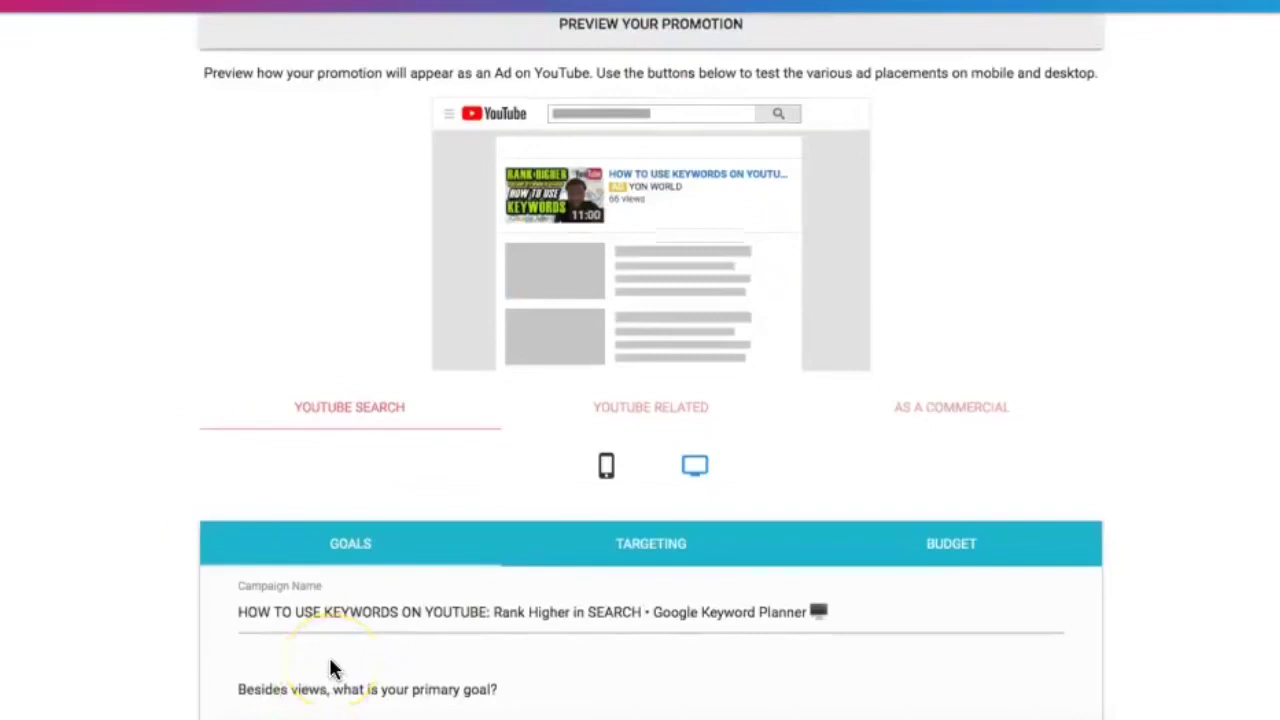
left_click(352, 408)
left_click_drag(351, 447, 322, 467)
left_click(328, 445)
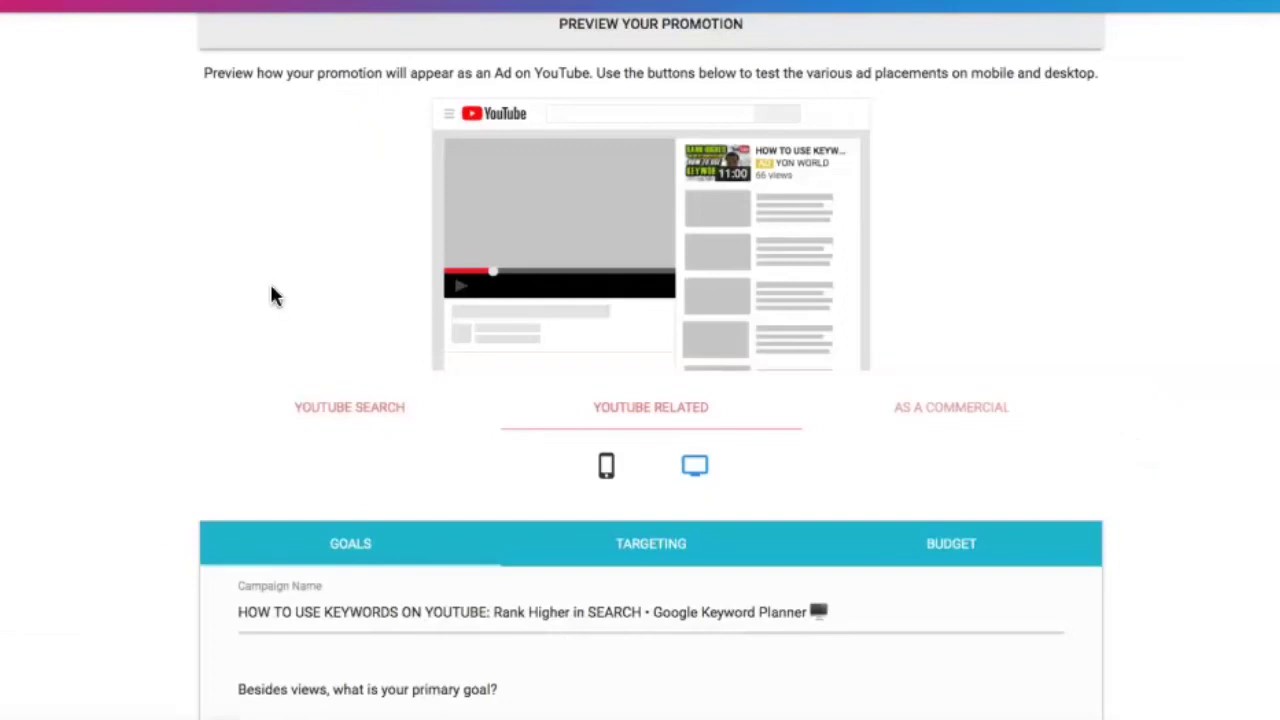
- Compare the promotion's YouTube Search preview with its YouTube Related placement
left_click(372, 418)
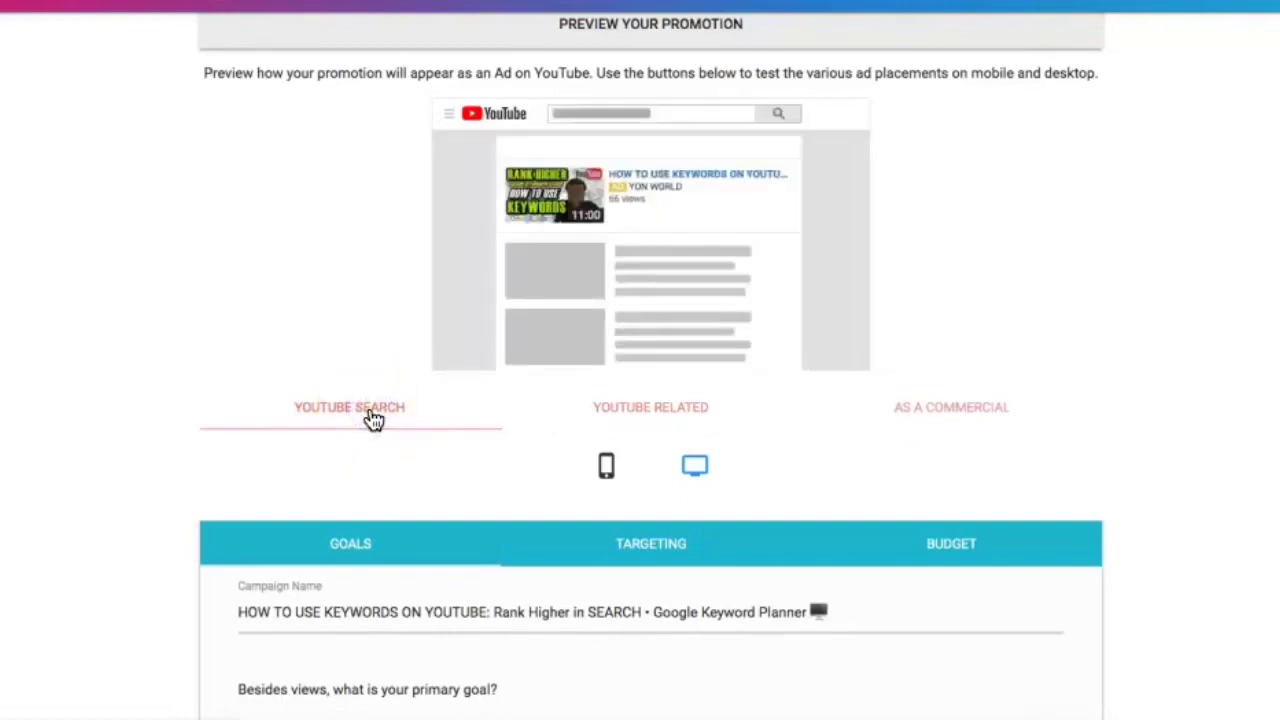
left_click(471, 400)
left_click(633, 408)
left_click(633, 408)
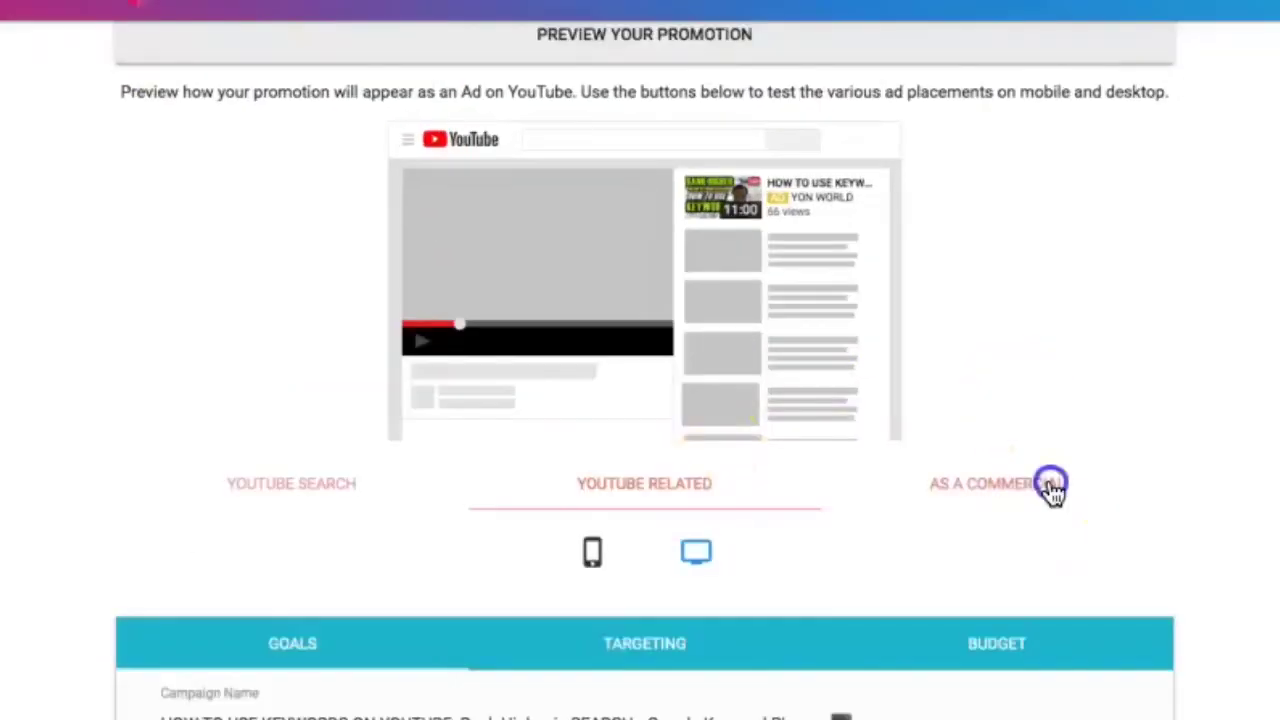
- Preview the promotion as a commercial and examine an example ad playing before a YouTube video
left_click(1052, 487)
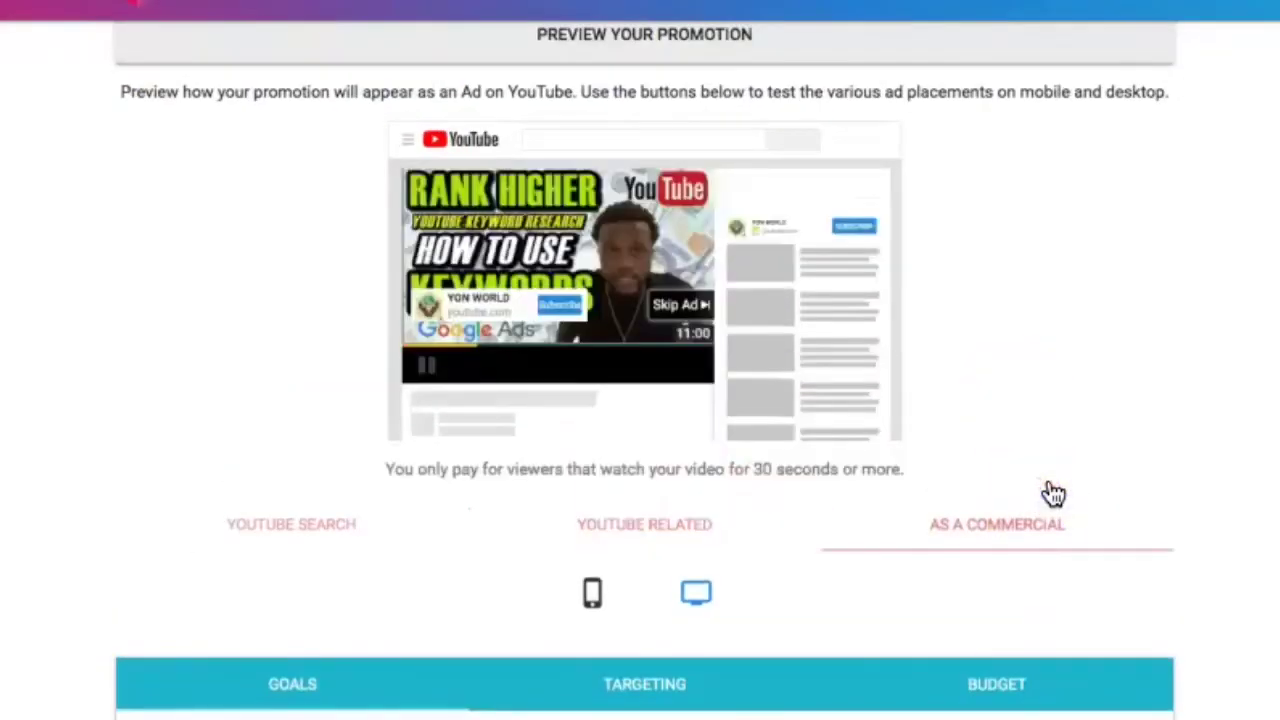
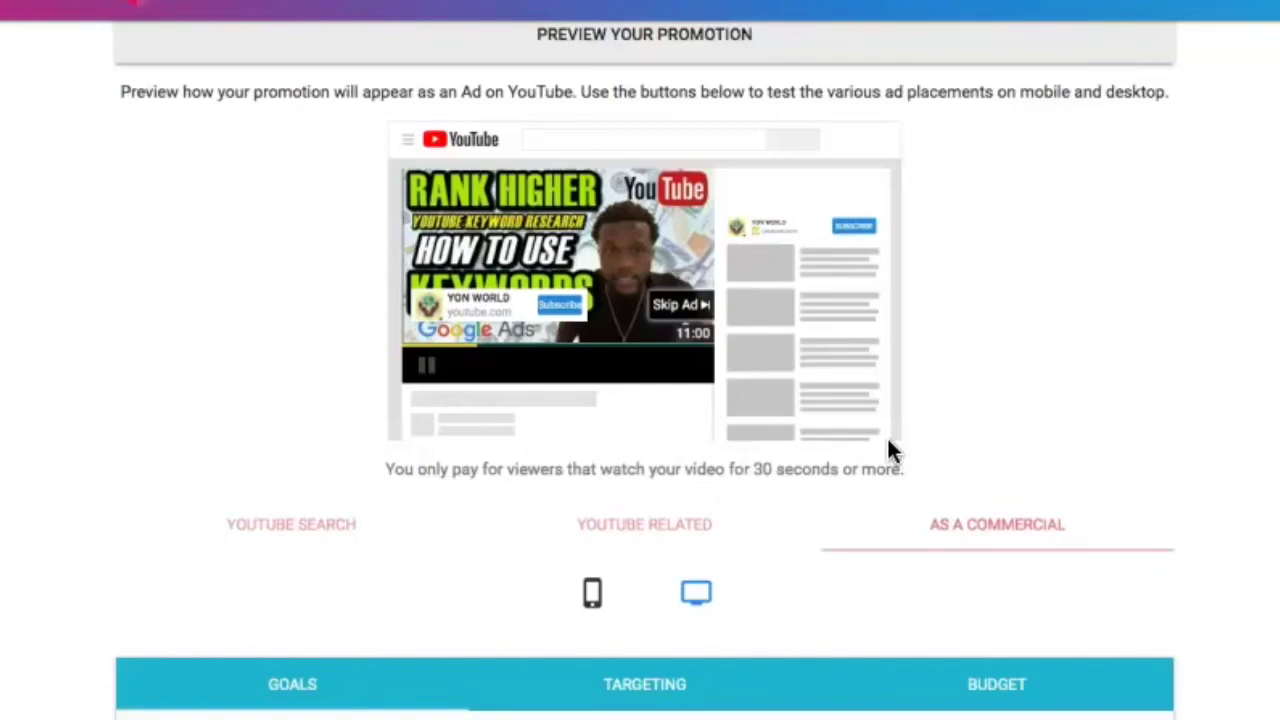
left_click(943, 452)
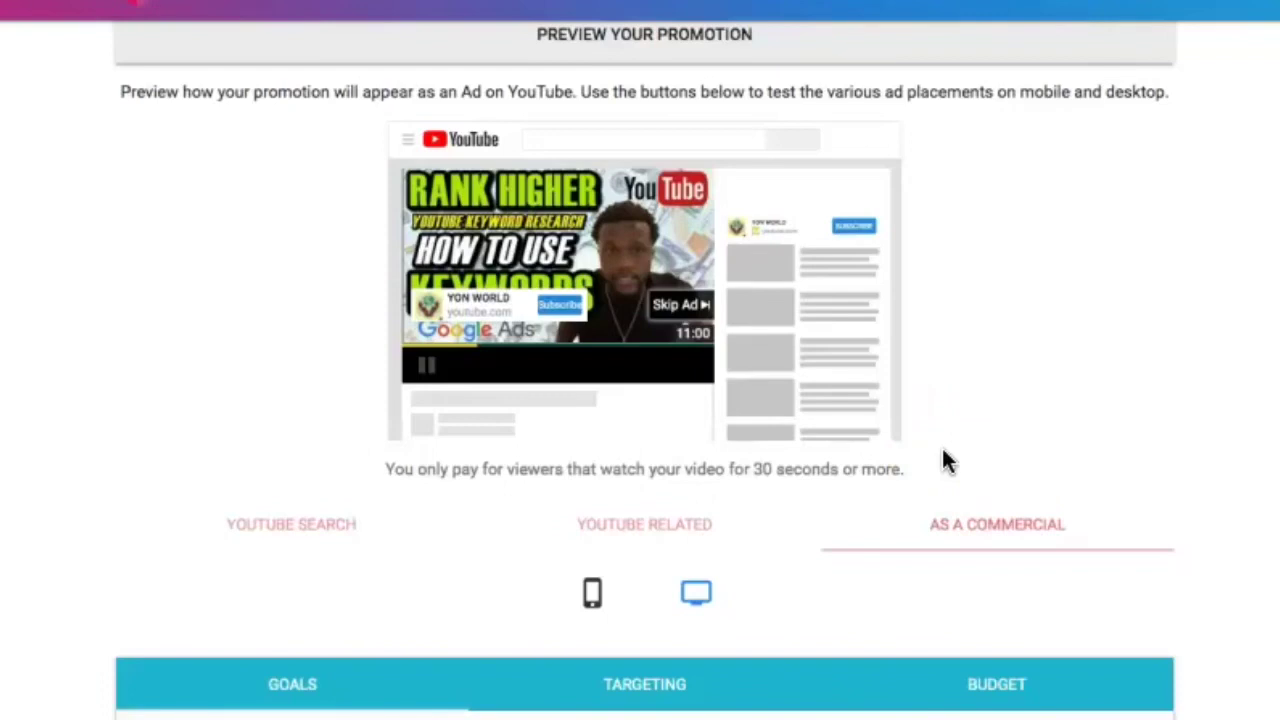
left_click(990, 378)
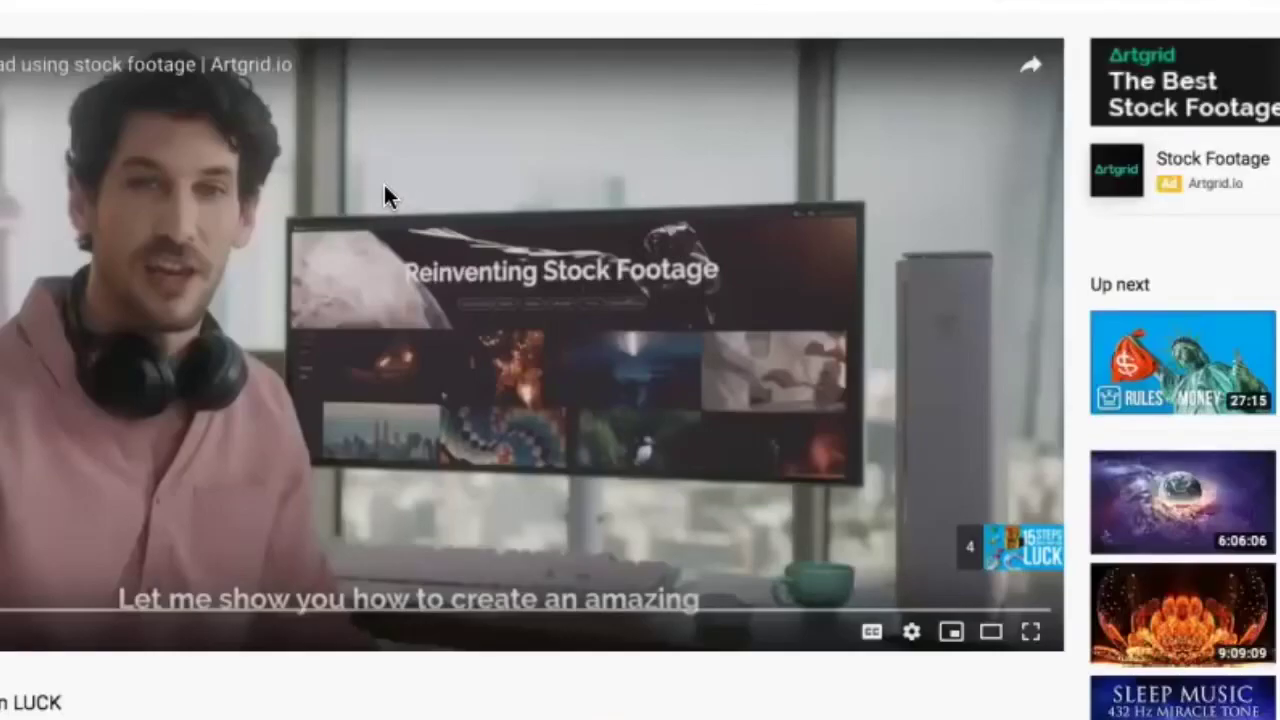
left_click(70, 545)
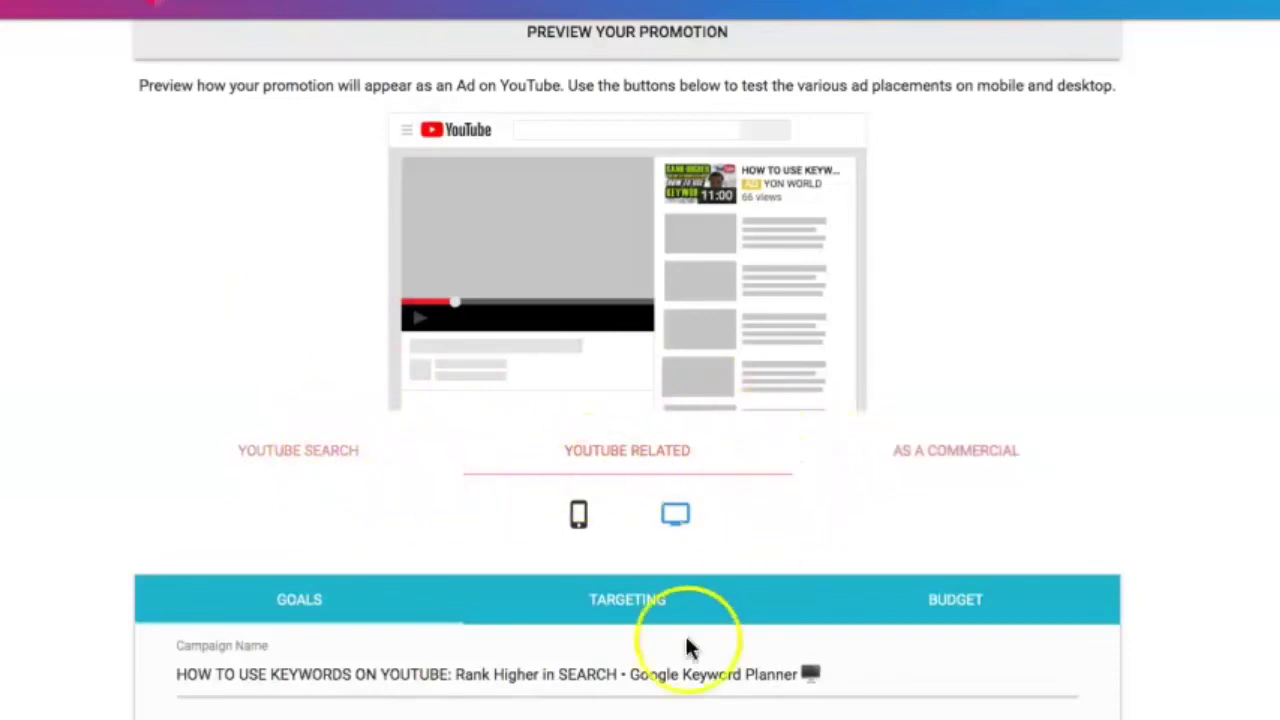
- Look over the campaign's primary goal options and review the promotion's YouTube Search placement again
scroll(449, 609, "down", 5)
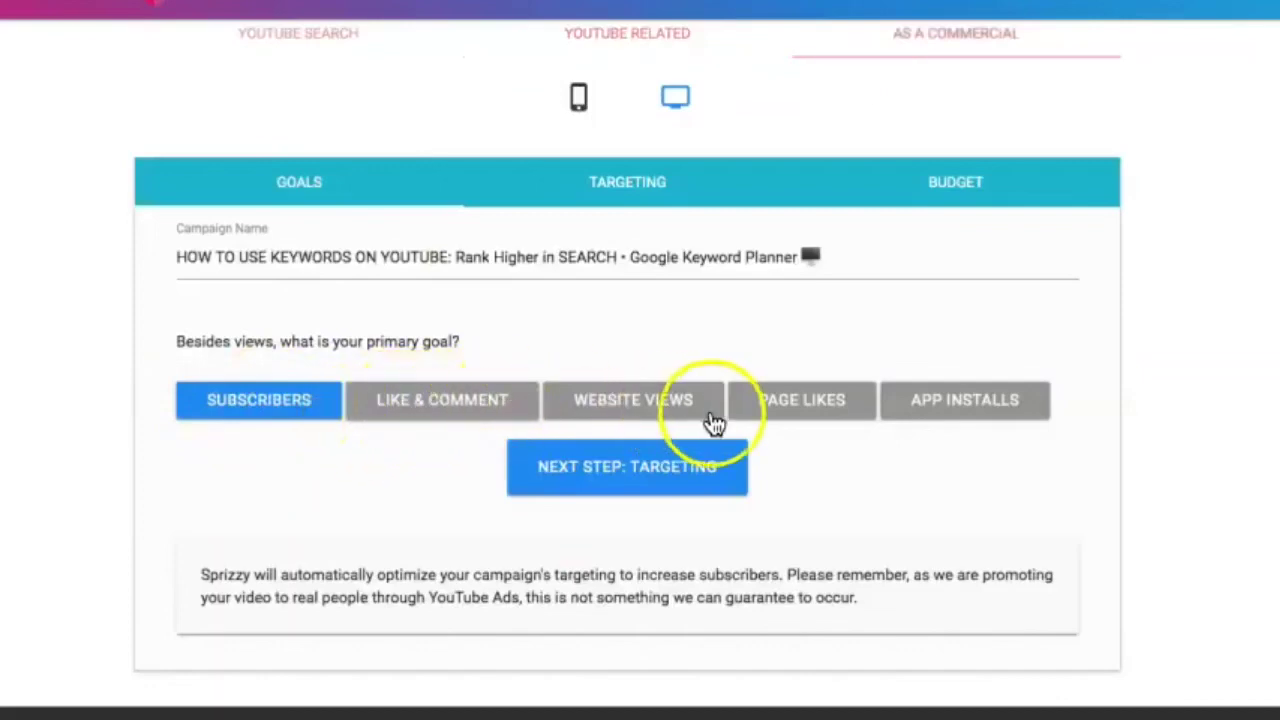
scroll(727, 425, "up", 5)
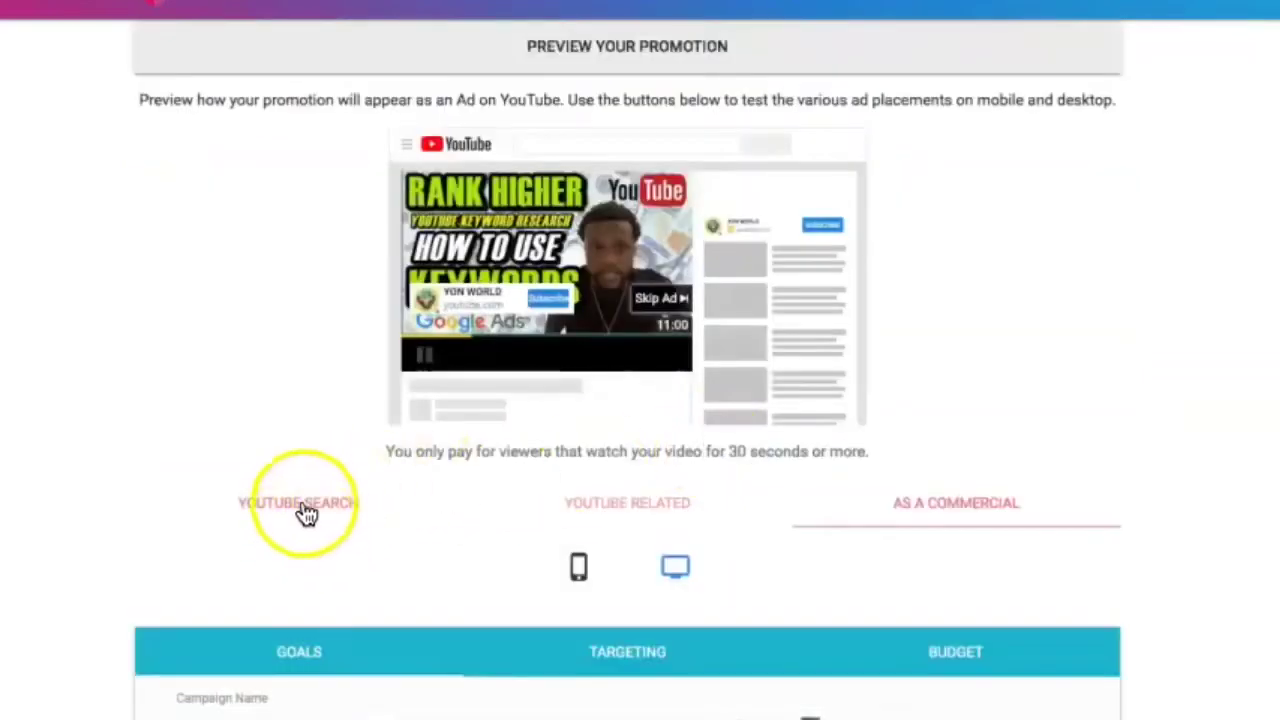
left_click(307, 510)
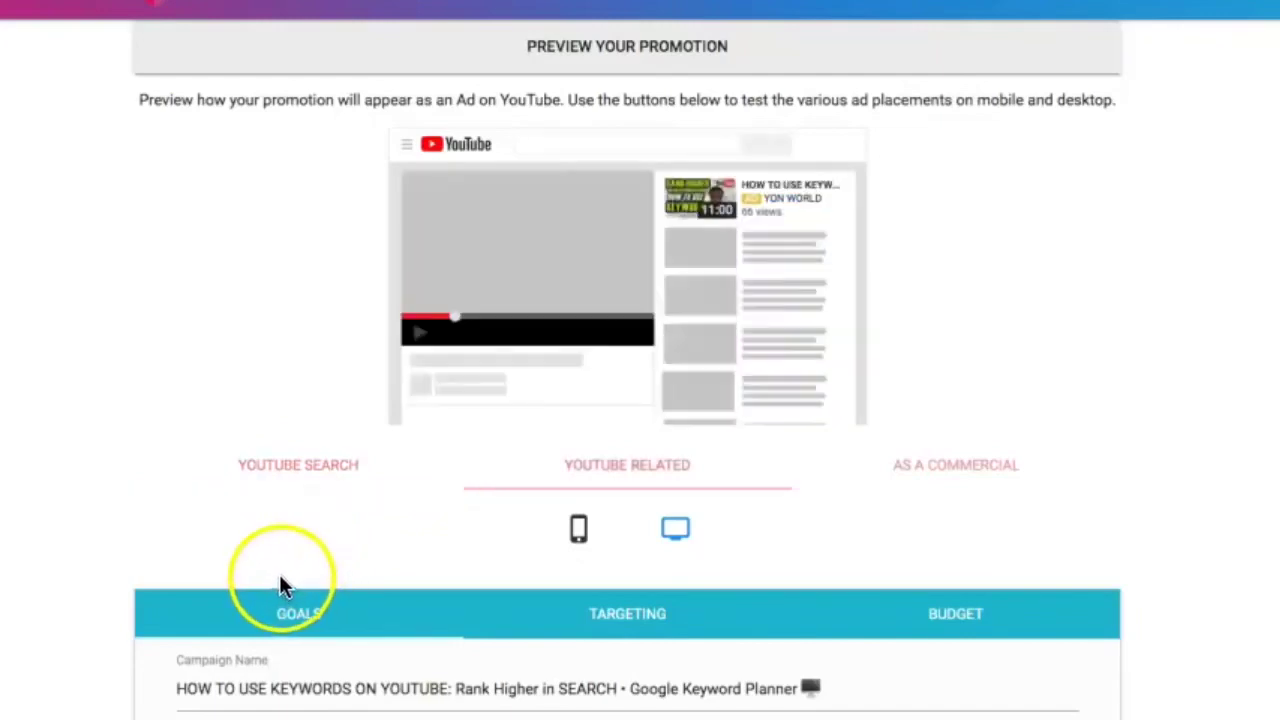
left_click(255, 472)
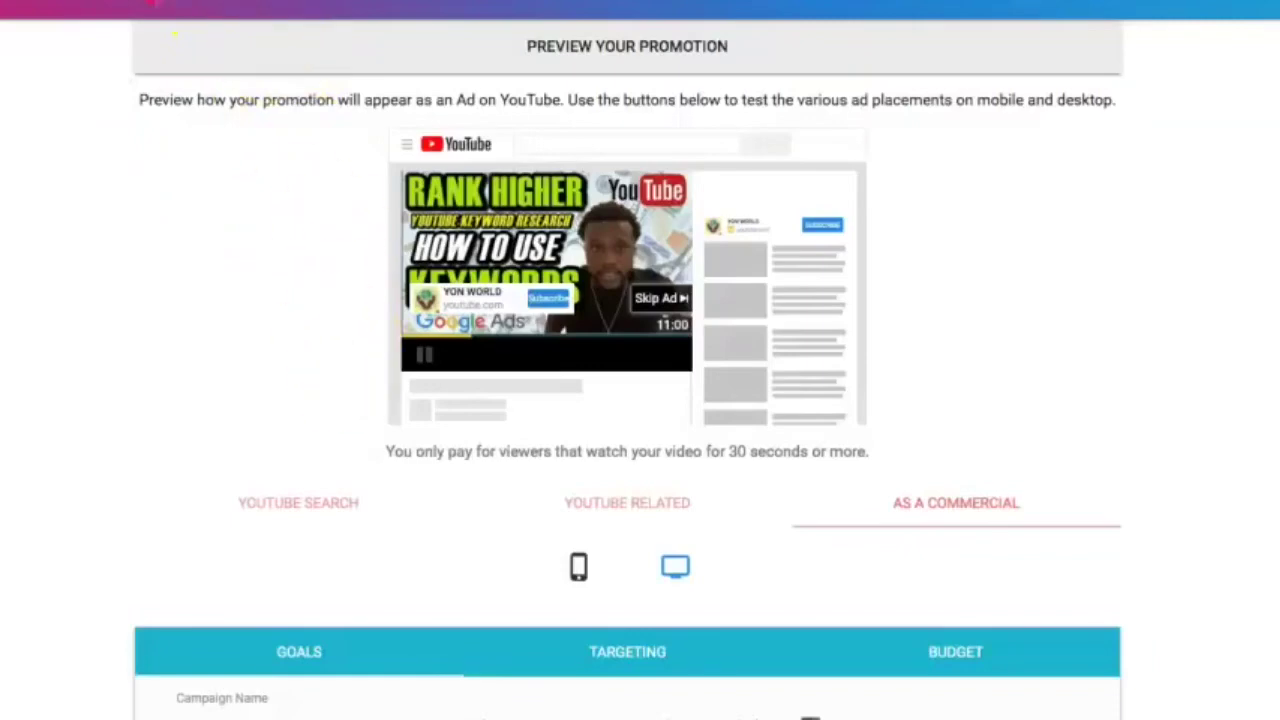
left_click(298, 505)
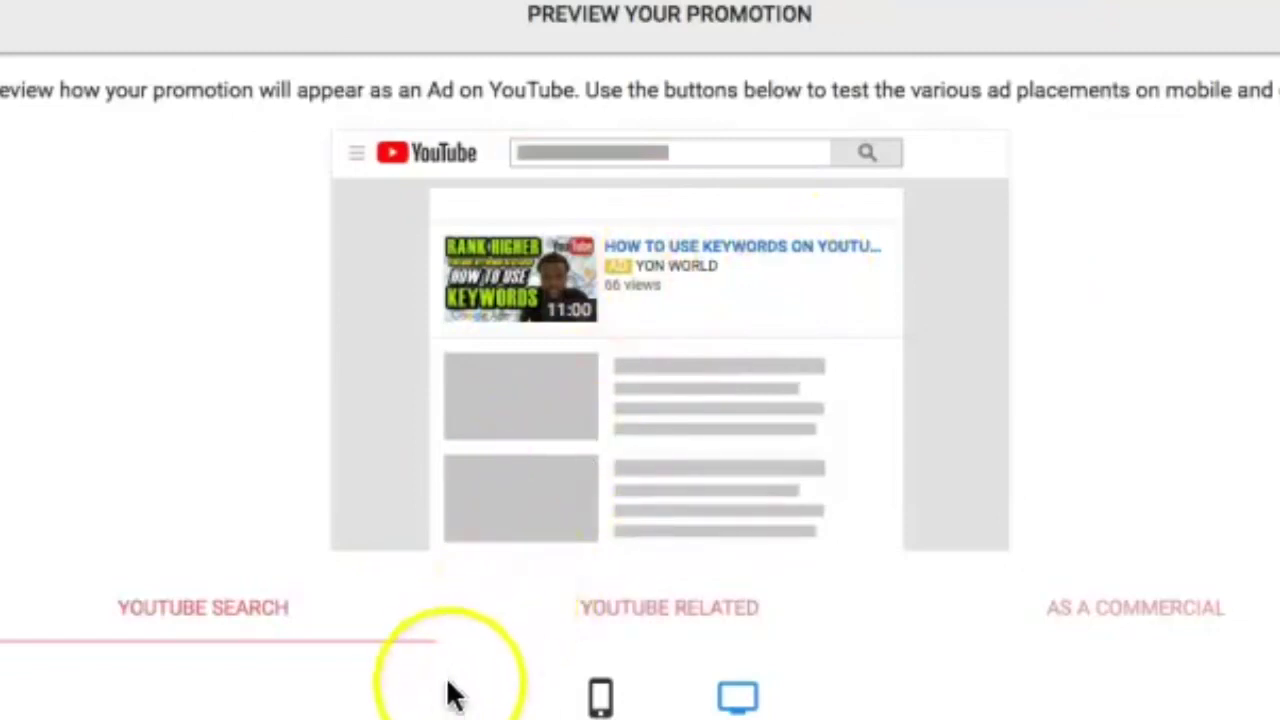
scroll(434, 694, "down", 1)
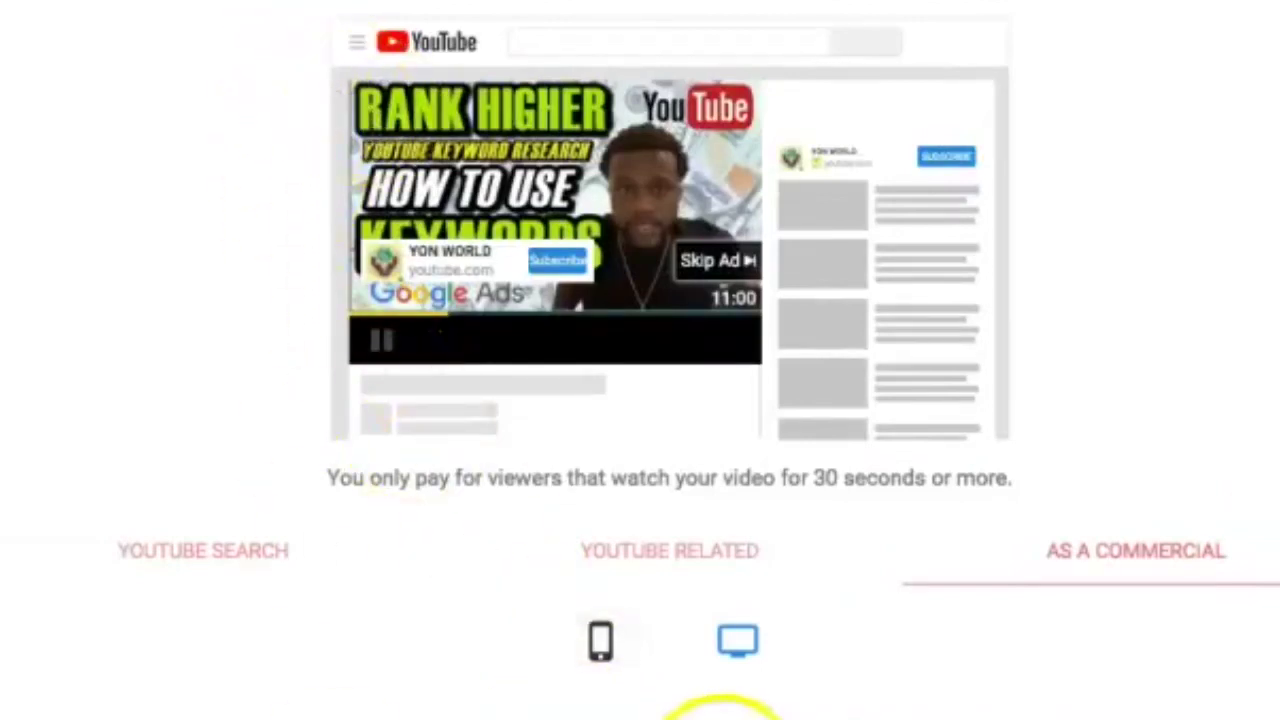
left_click(240, 556)
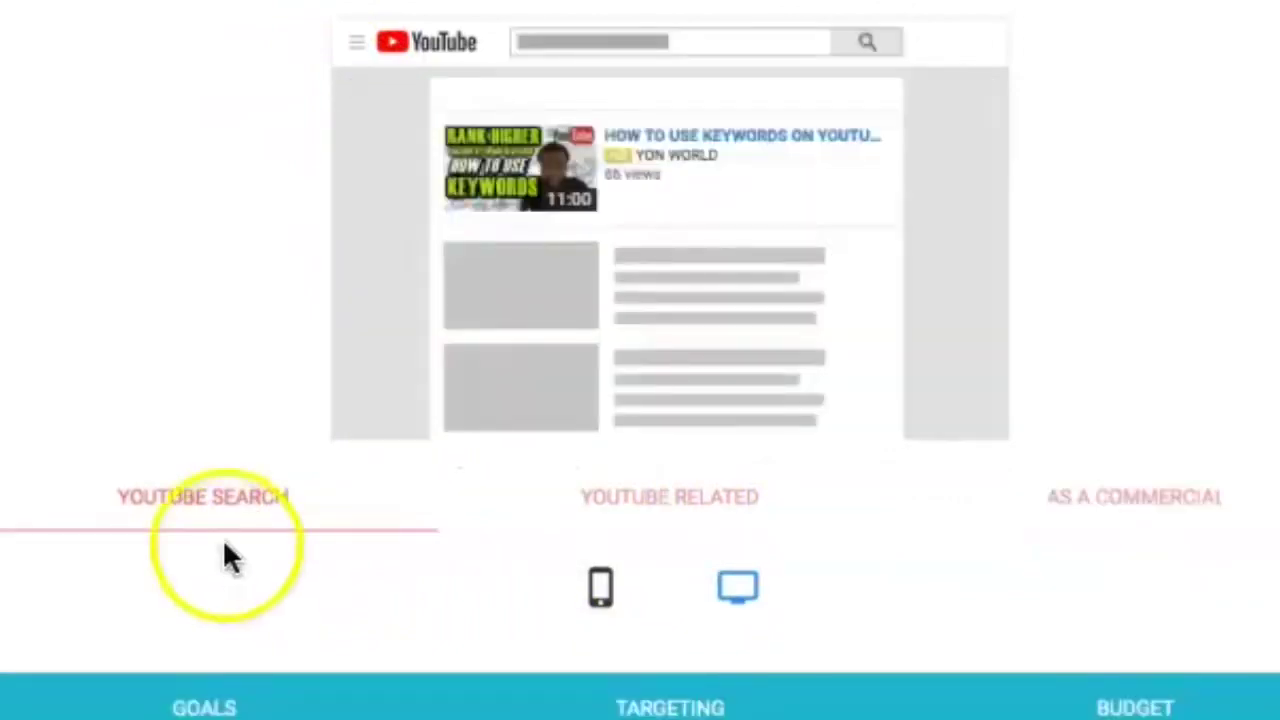
- Show the promotion's YouTube Related placement beside a playing video
left_click(676, 519)
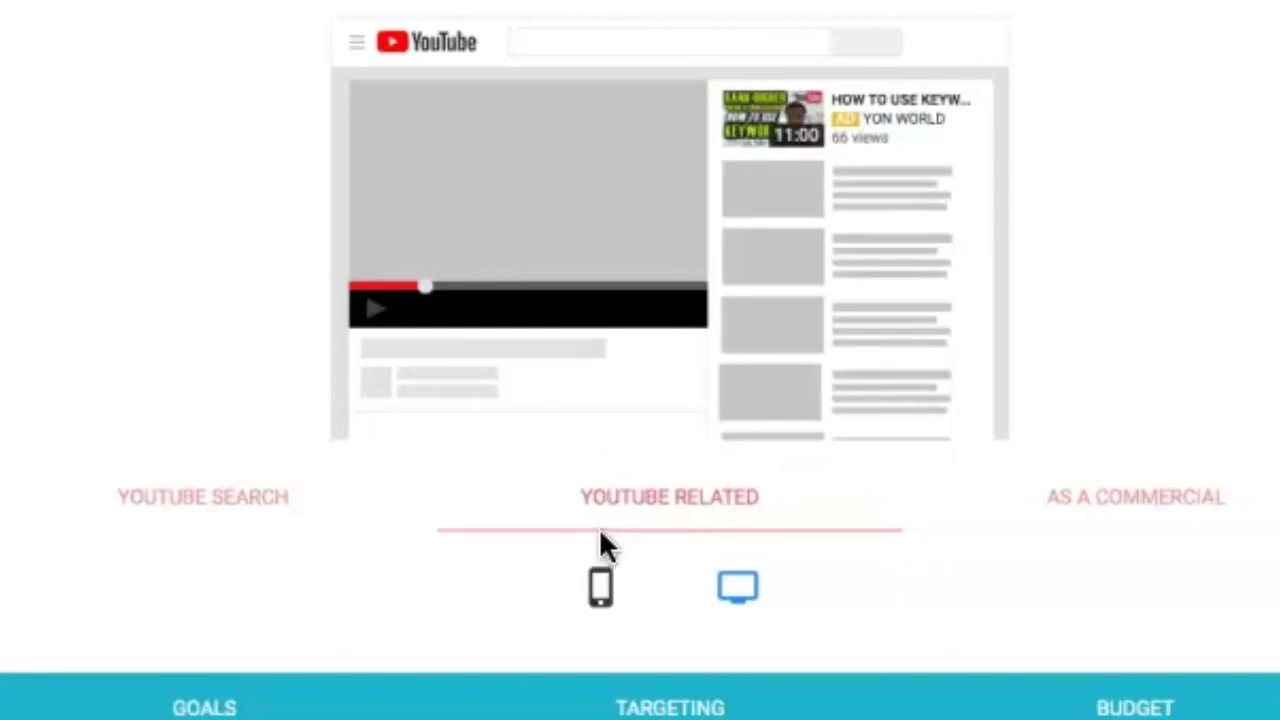
left_click(637, 543)
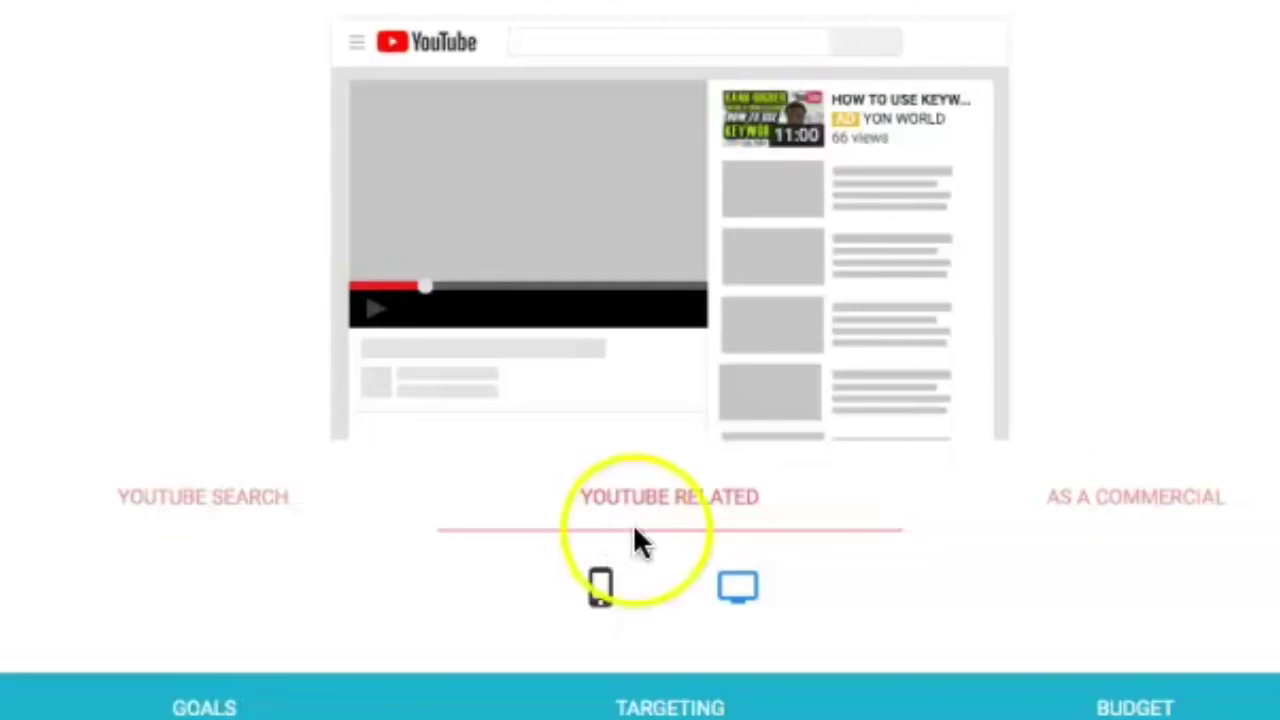
left_click(621, 560)
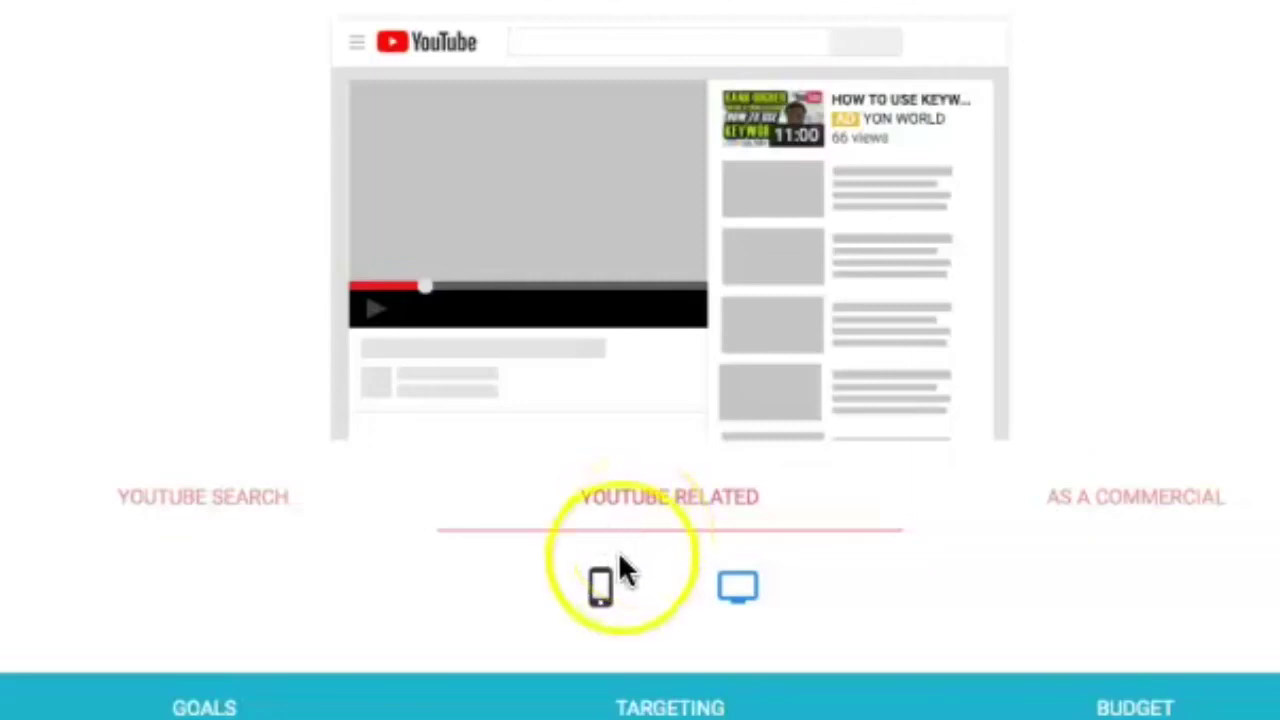
- Show the As a Commercial placement and examine how the skippable ad and its companion banner appear
left_click(1086, 508)
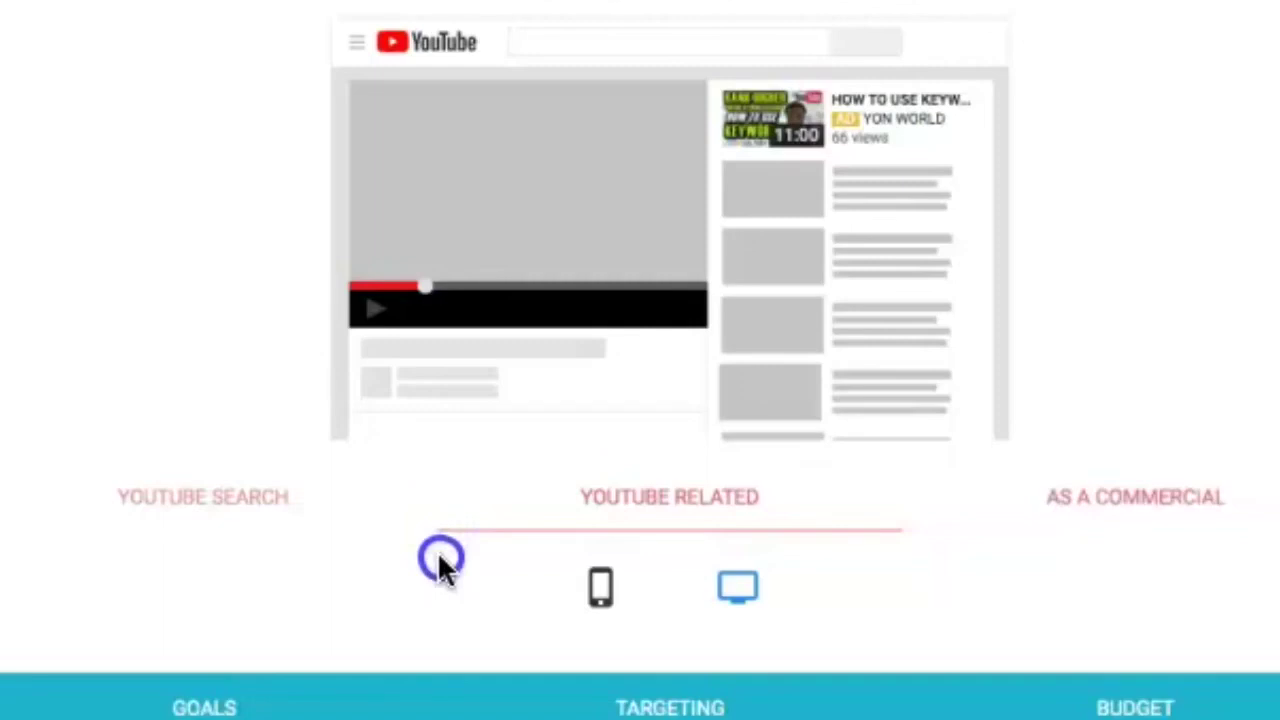
left_click_drag(447, 572, 1236, 438)
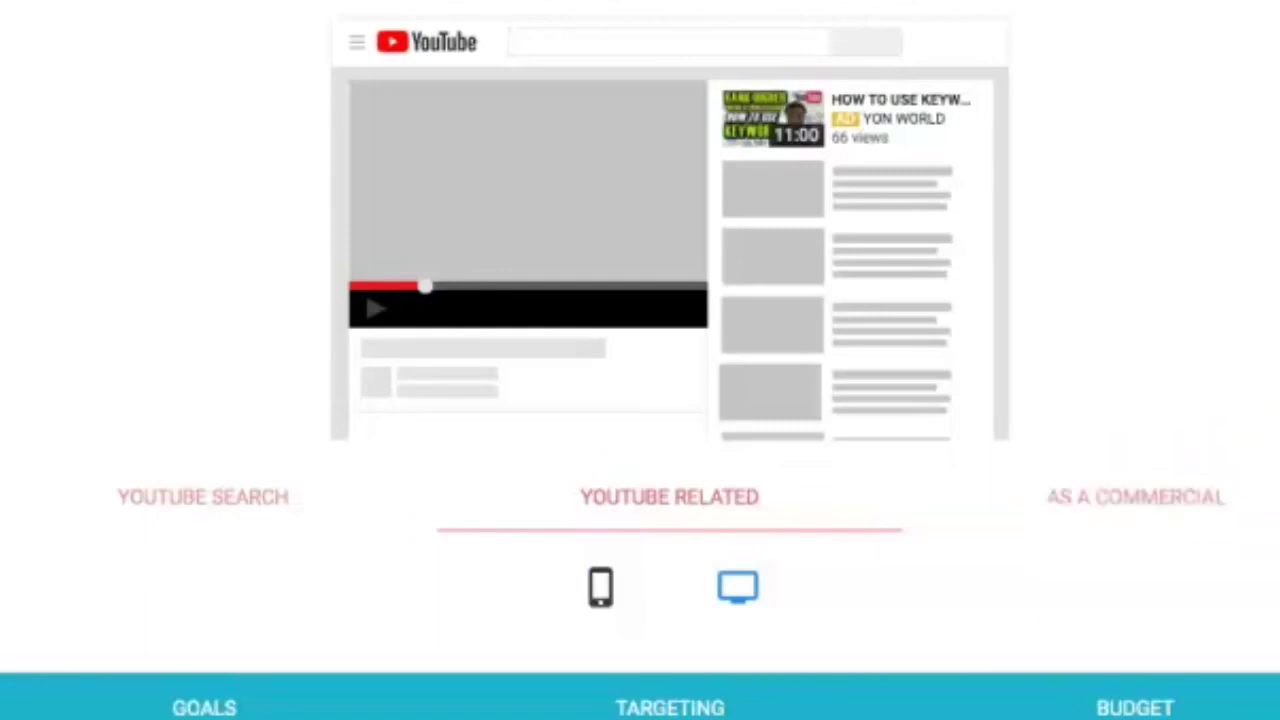
left_click(1187, 515)
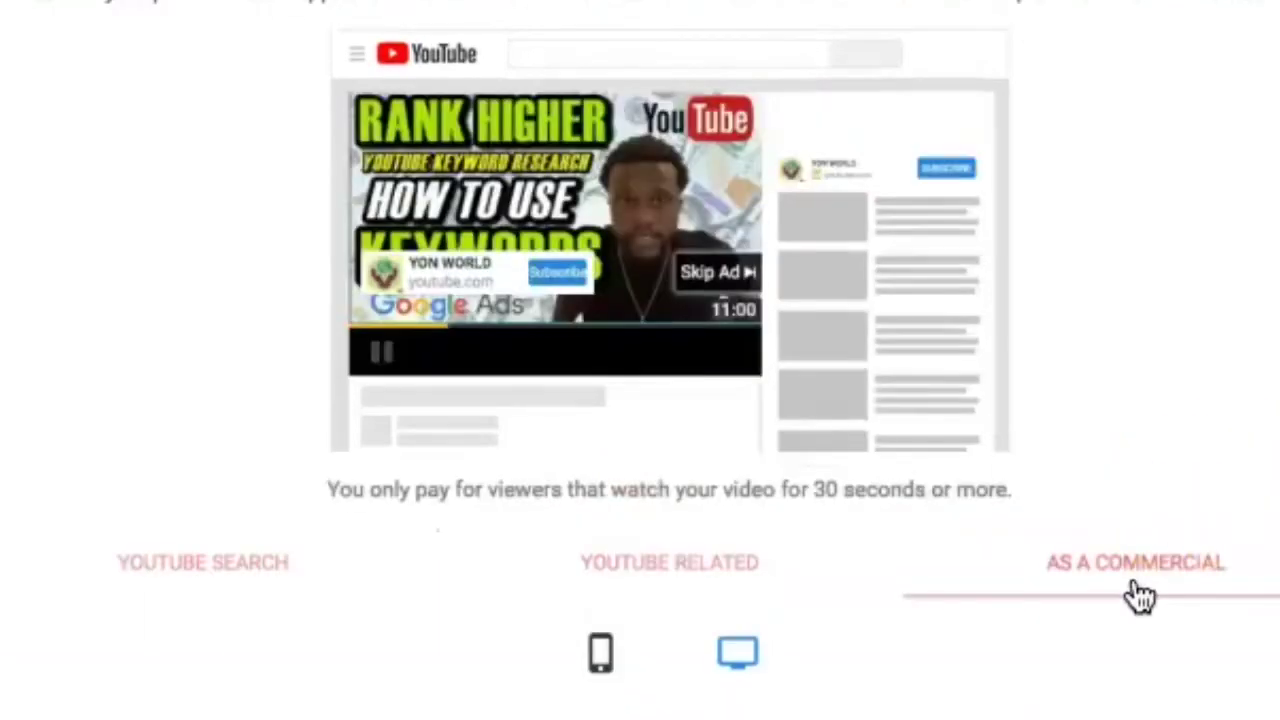
left_click(1140, 595)
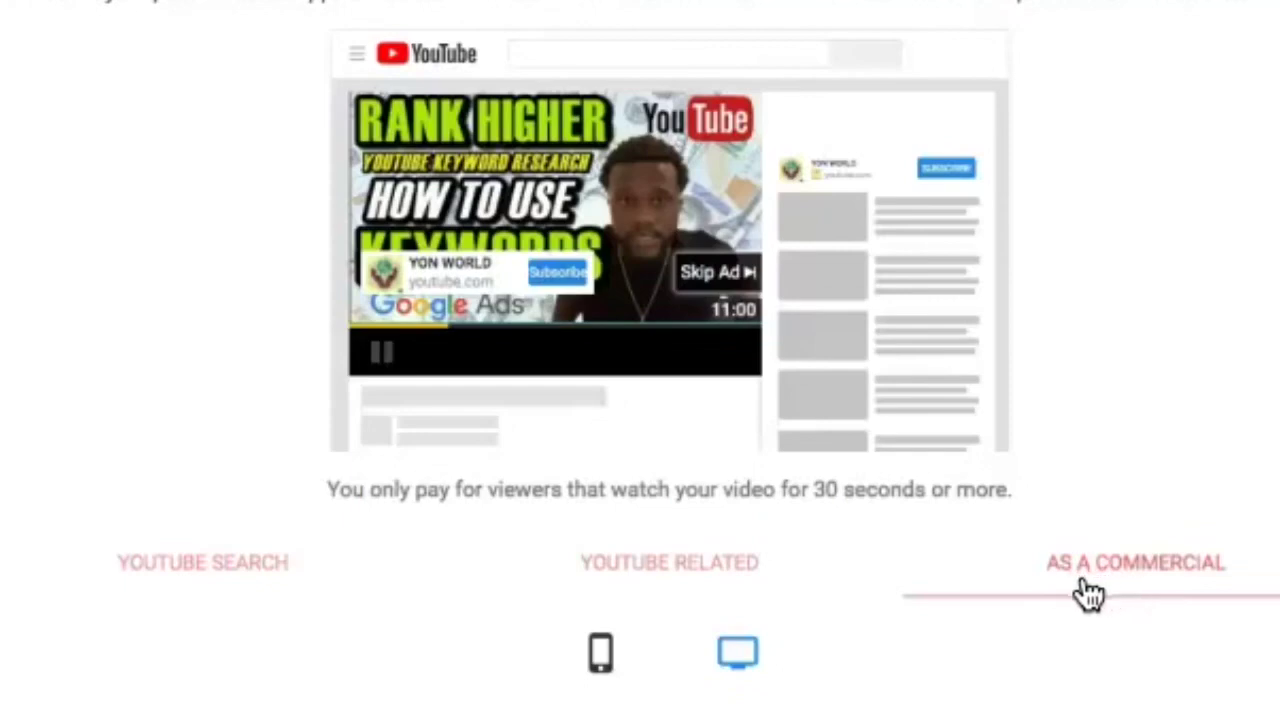
left_click(1110, 592)
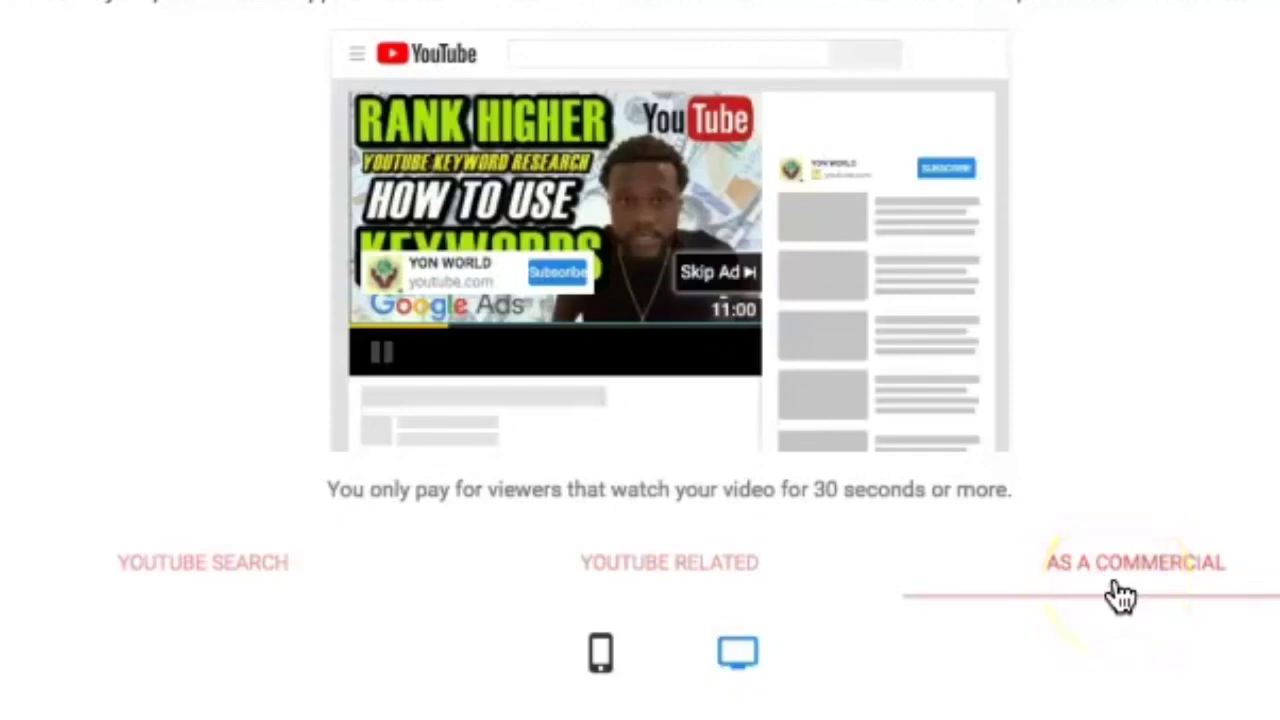
left_click(1120, 594)
scroll(1120, 595, "up", 2)
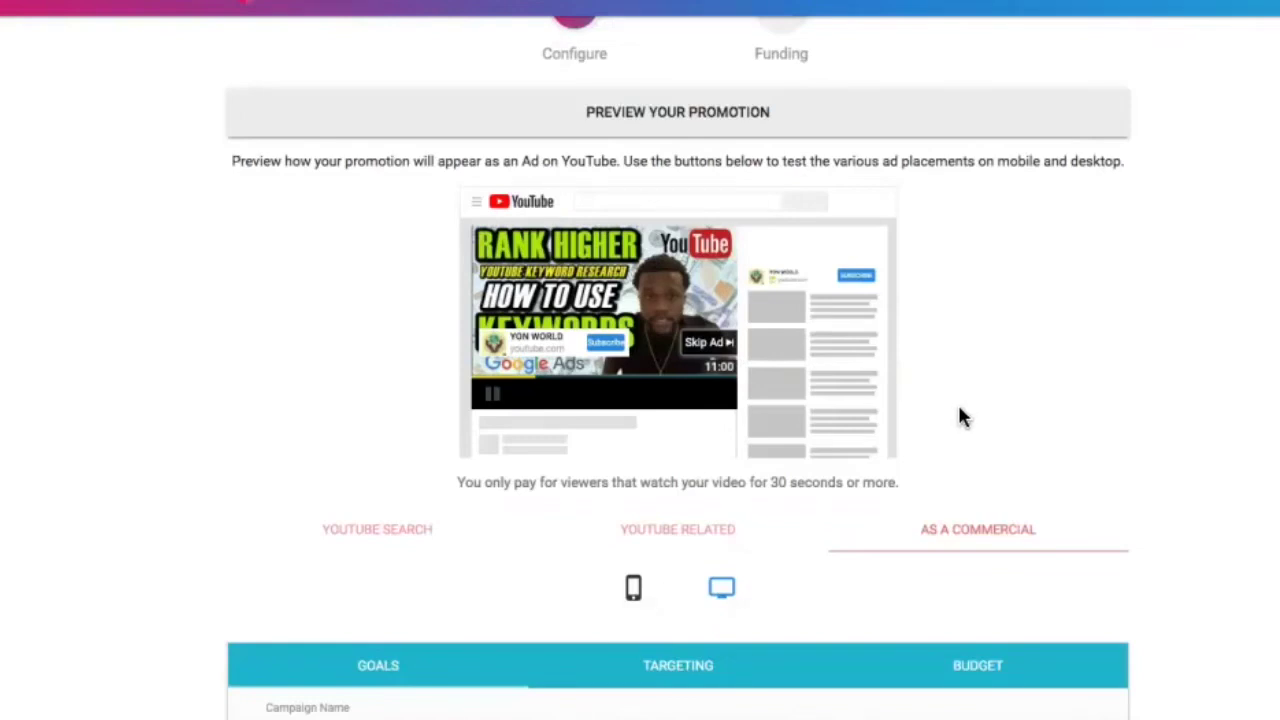
- Switch the ad preview to YouTube Search, to YouTube Related, and back to YouTube Search
left_click(393, 527)
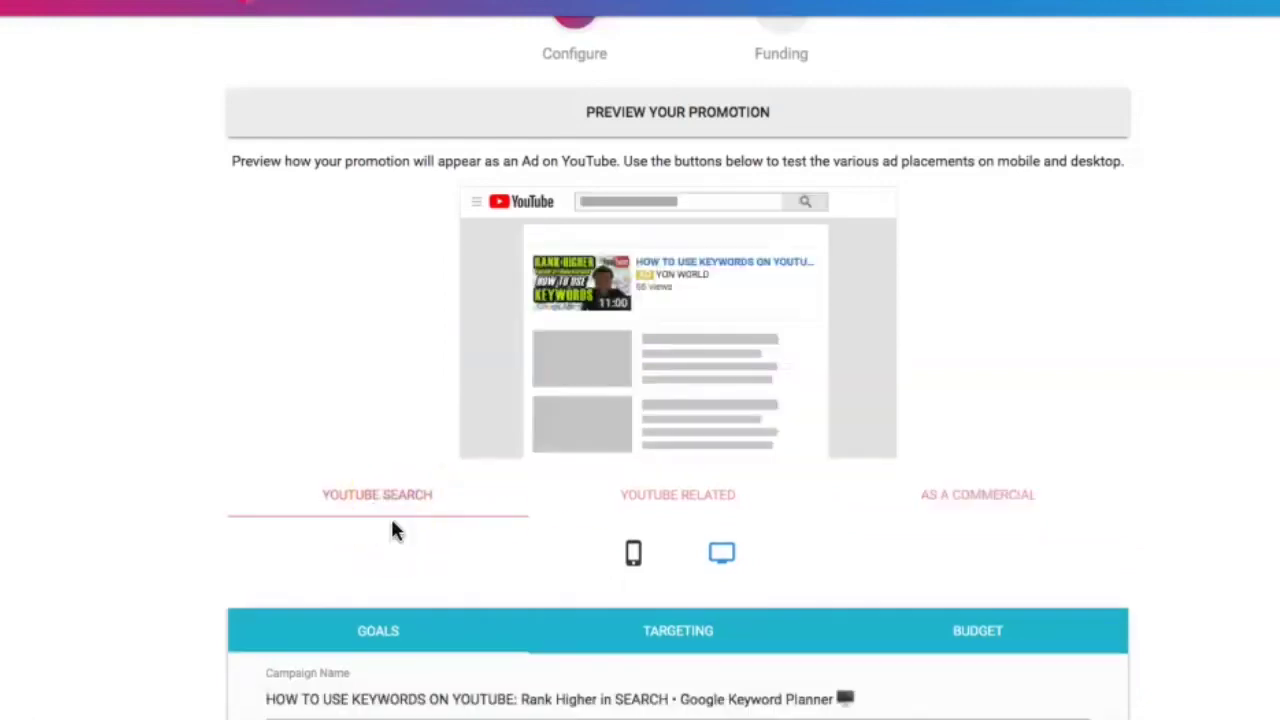
left_click(634, 500)
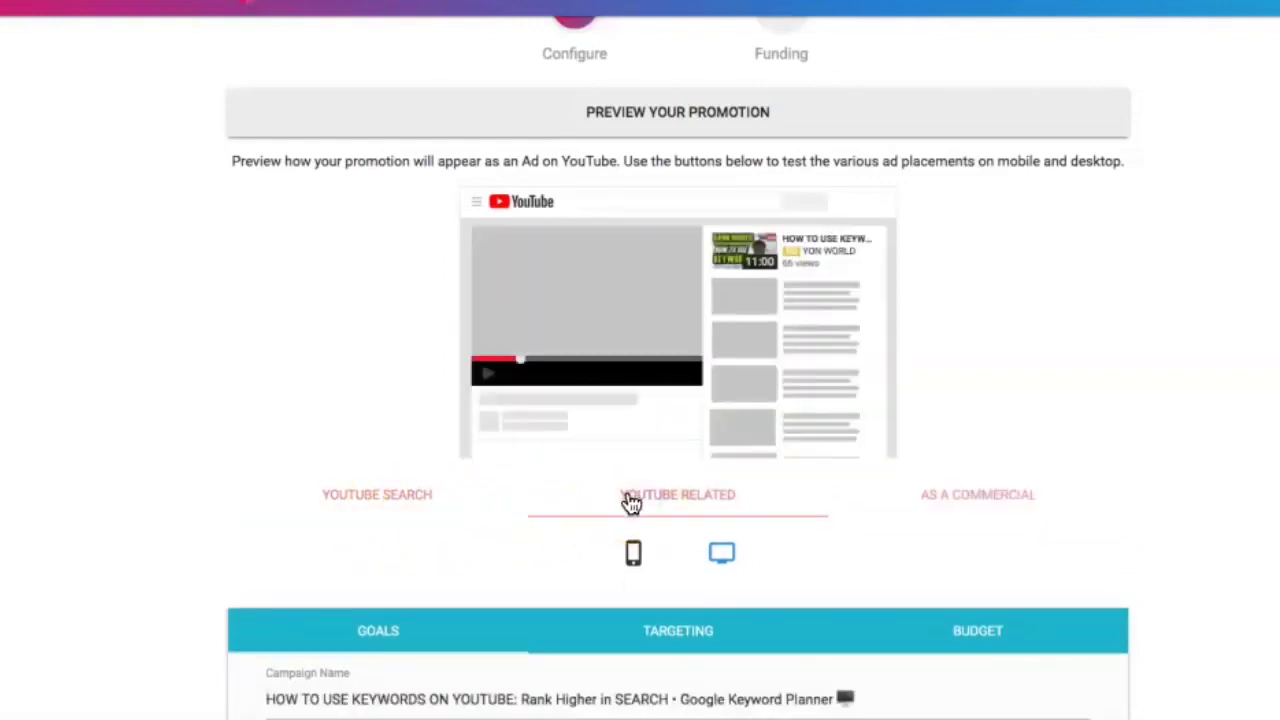
left_click(606, 523)
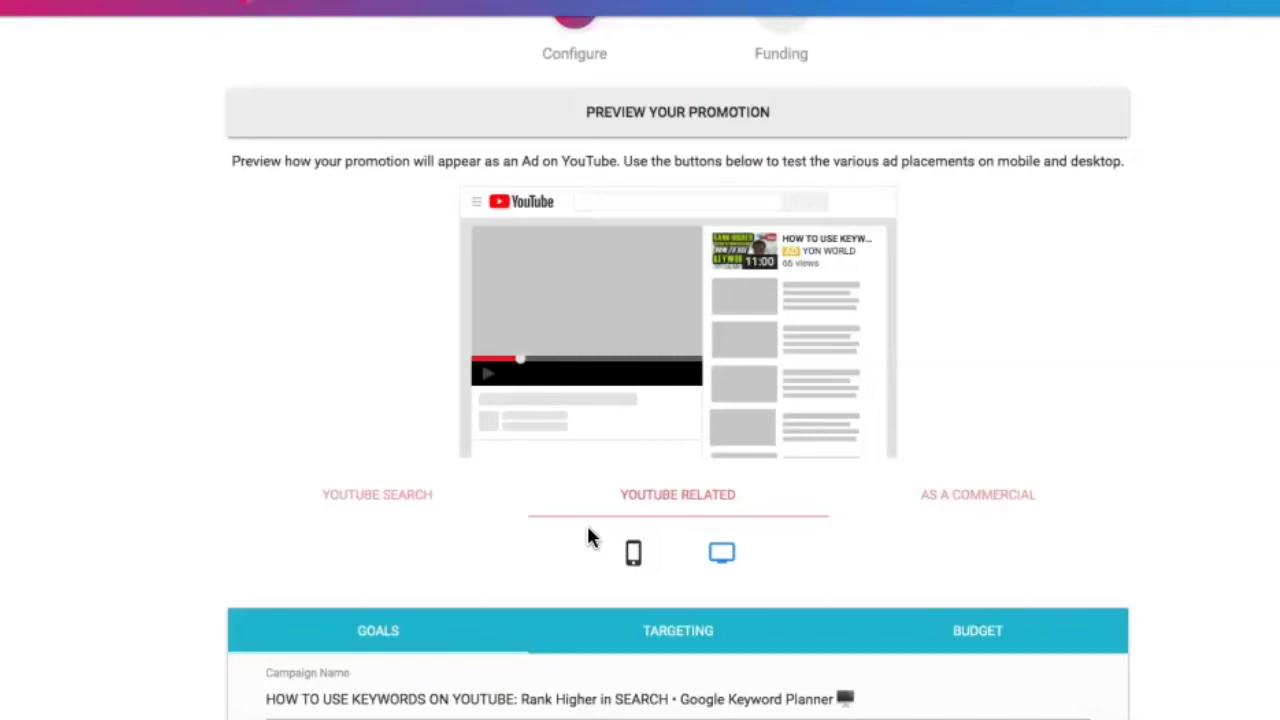
left_click(414, 495)
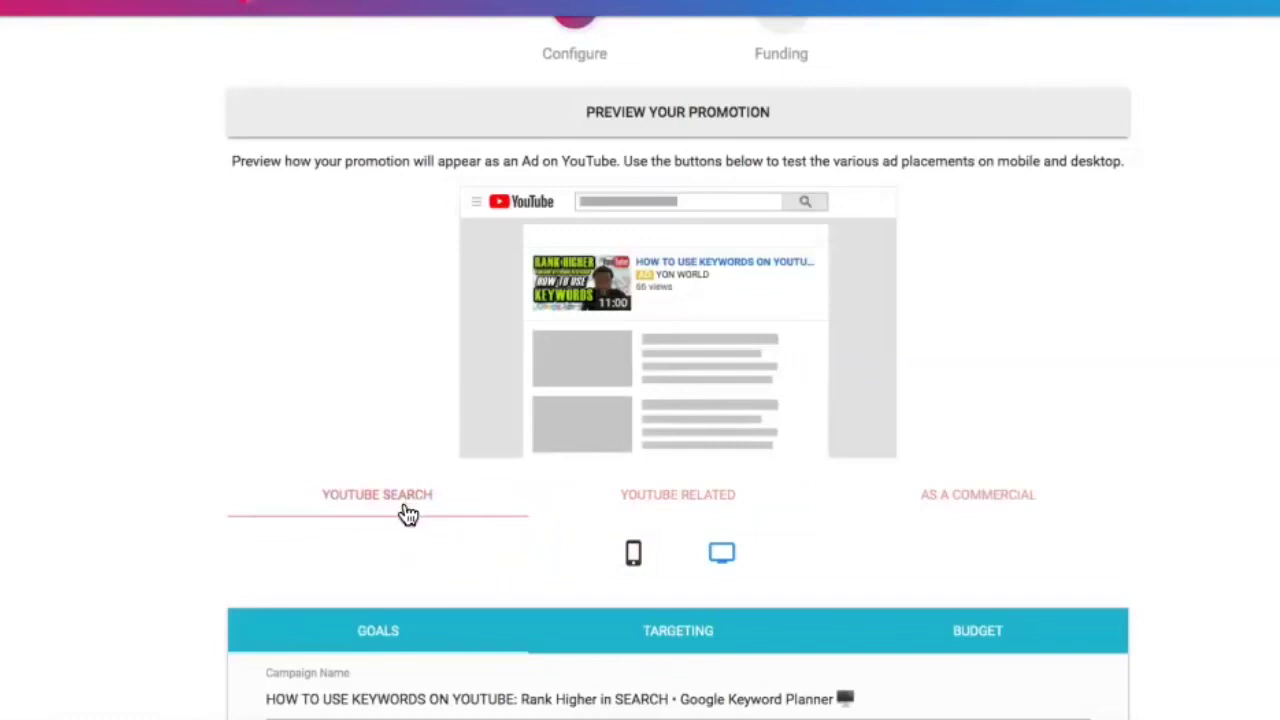
left_click(412, 512)
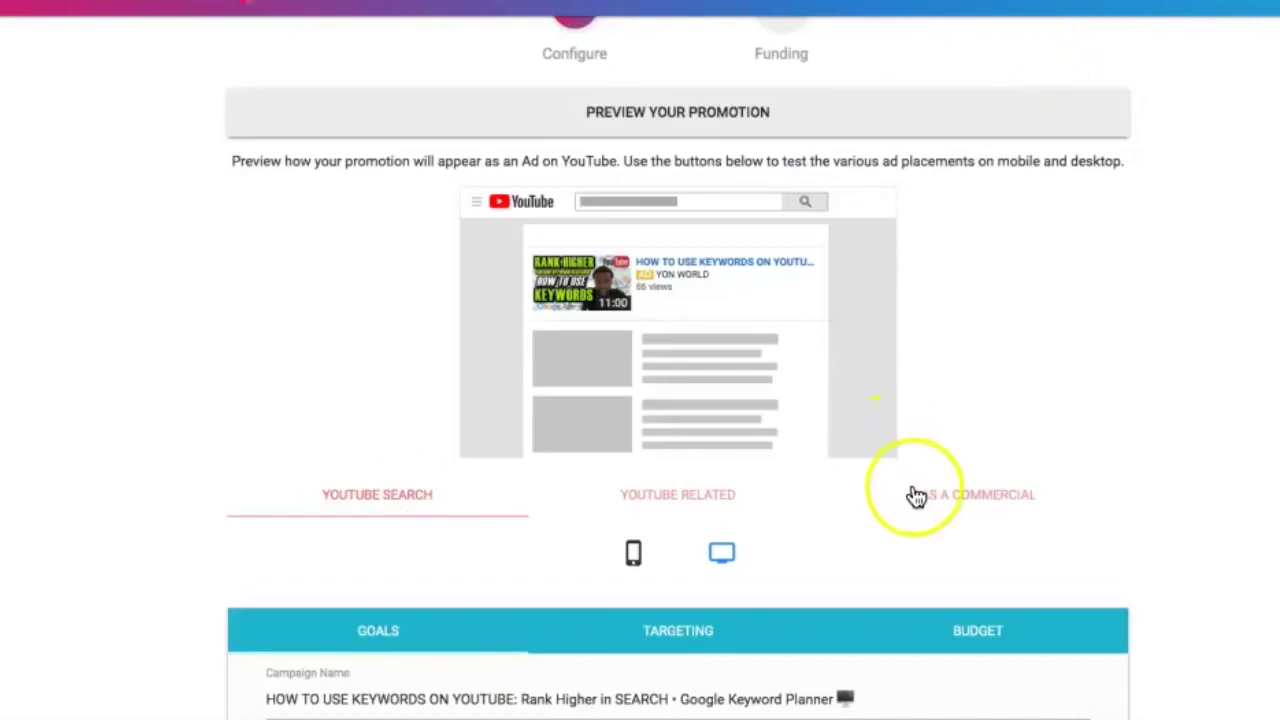
- Compare the commercial preview with the YouTube Related placement, ending on the commercial
left_click(946, 492)
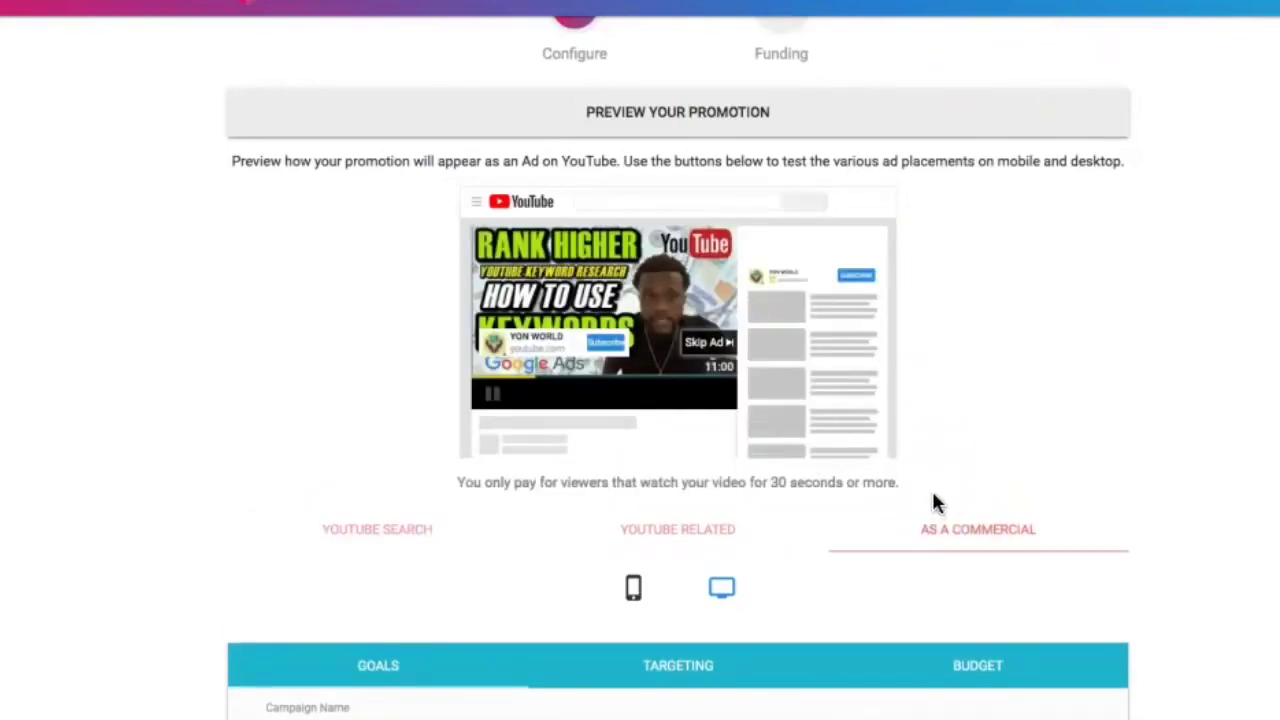
left_click(918, 505)
left_click(718, 514)
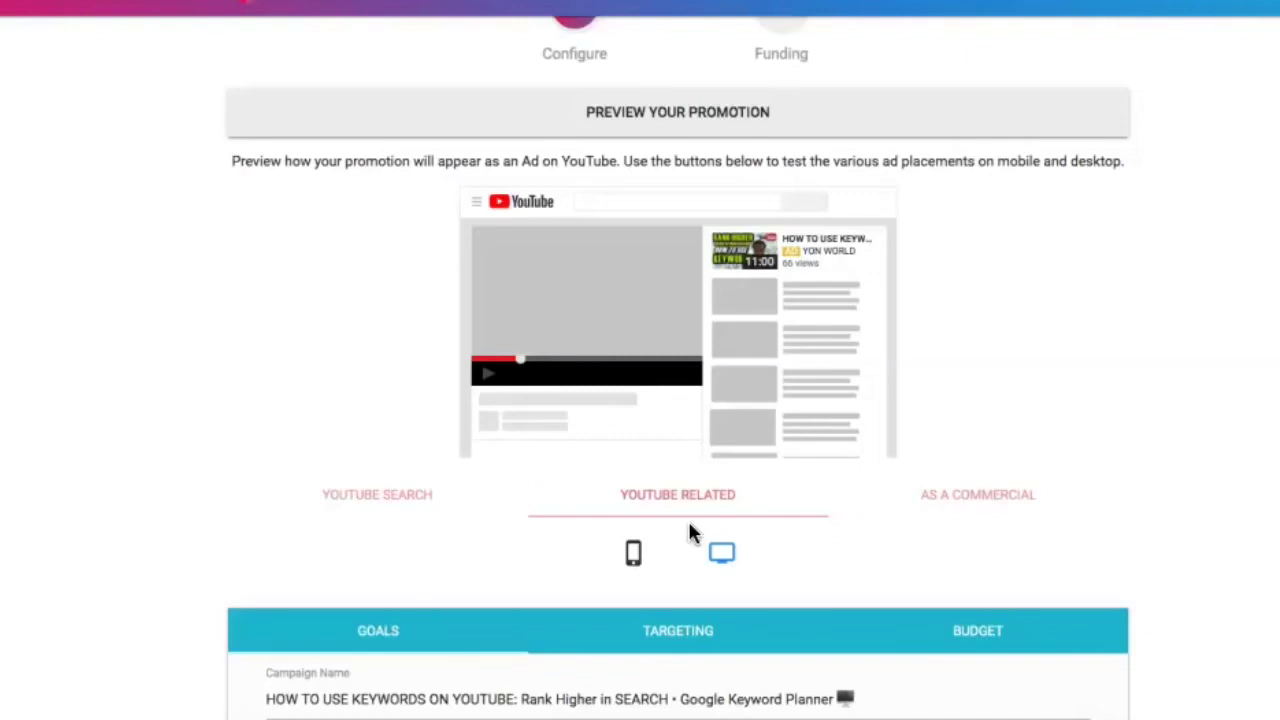
left_click(937, 495)
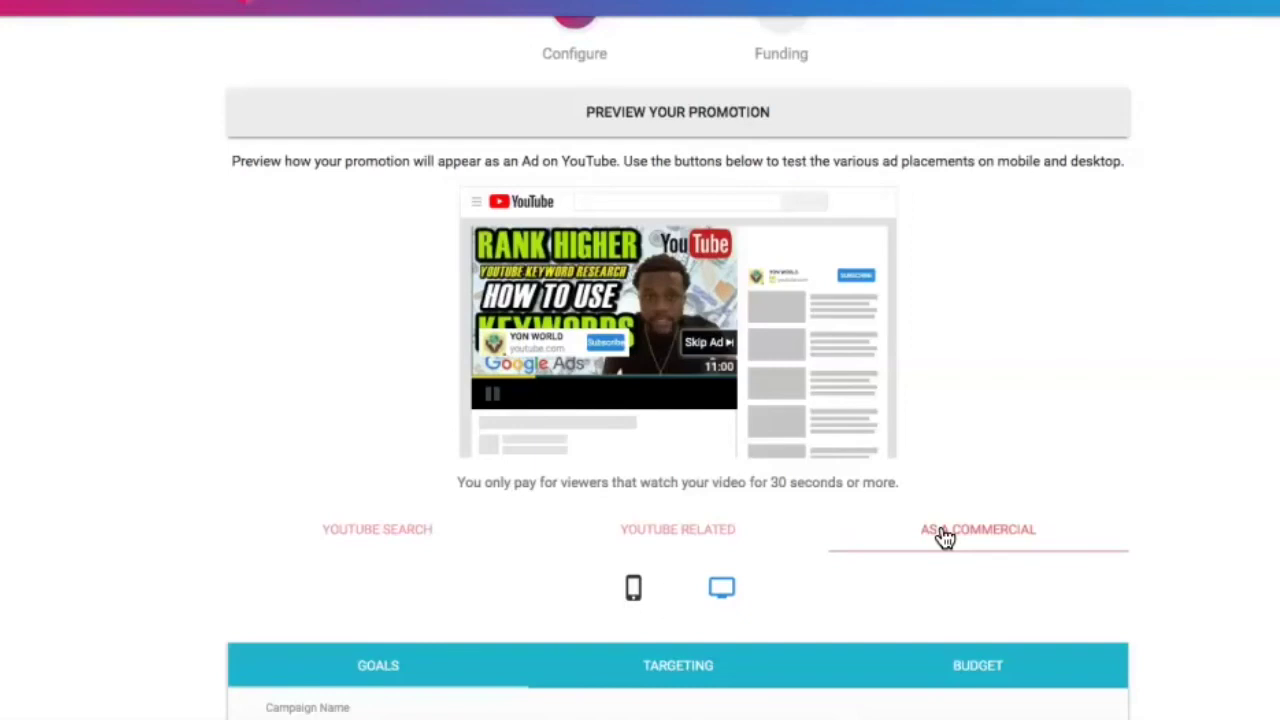
- Review all three ad placements in turn: YouTube Search, YouTube Related, and As a Commercial
left_click(426, 529)
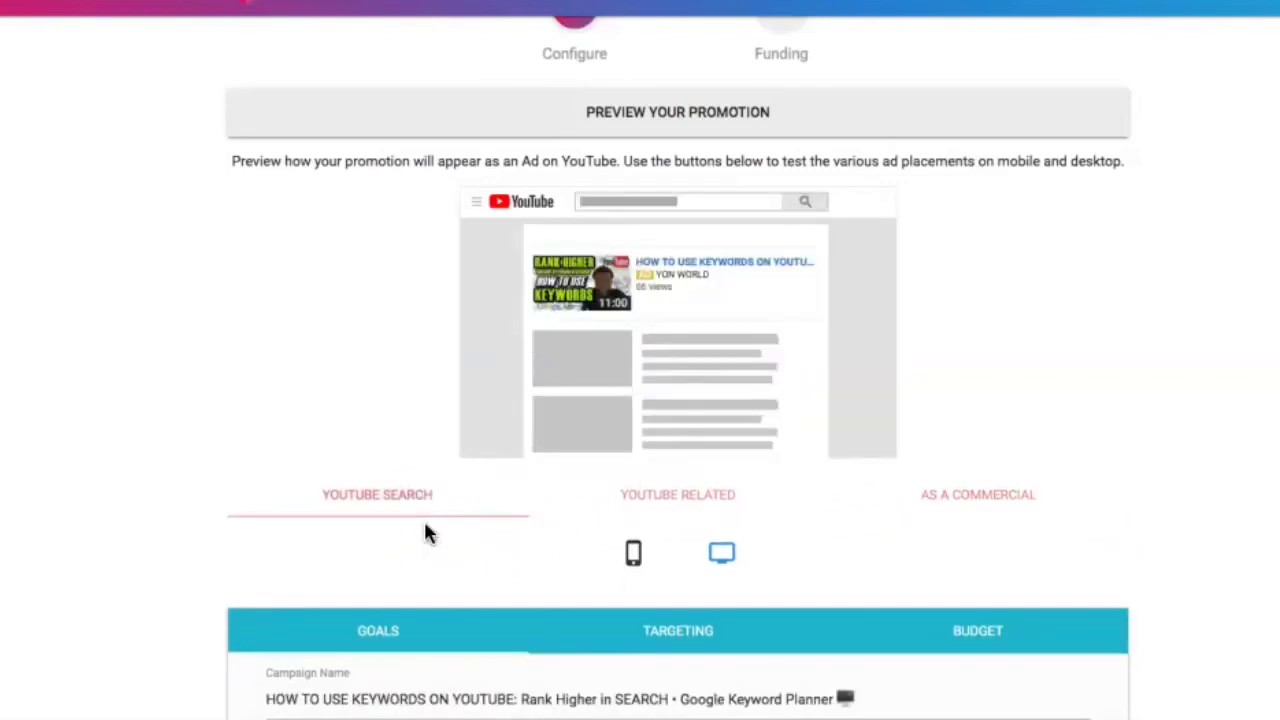
left_click(453, 511)
left_click(714, 501)
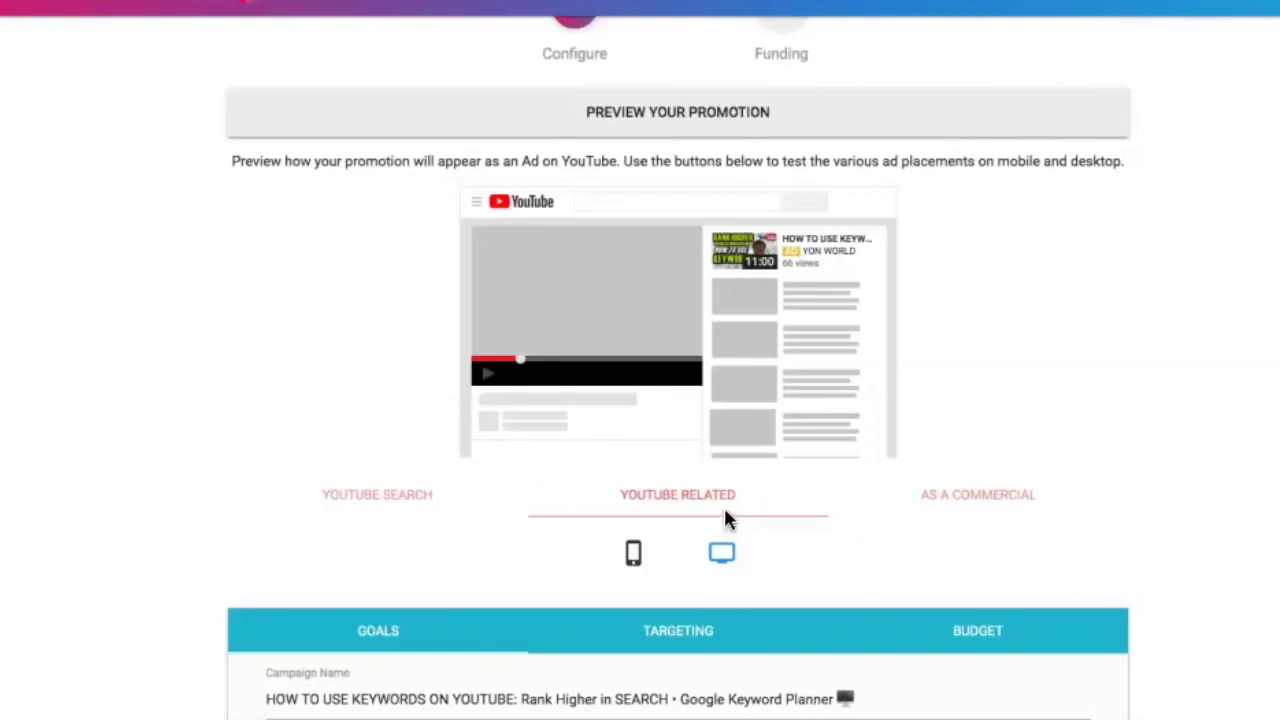
left_click(950, 505)
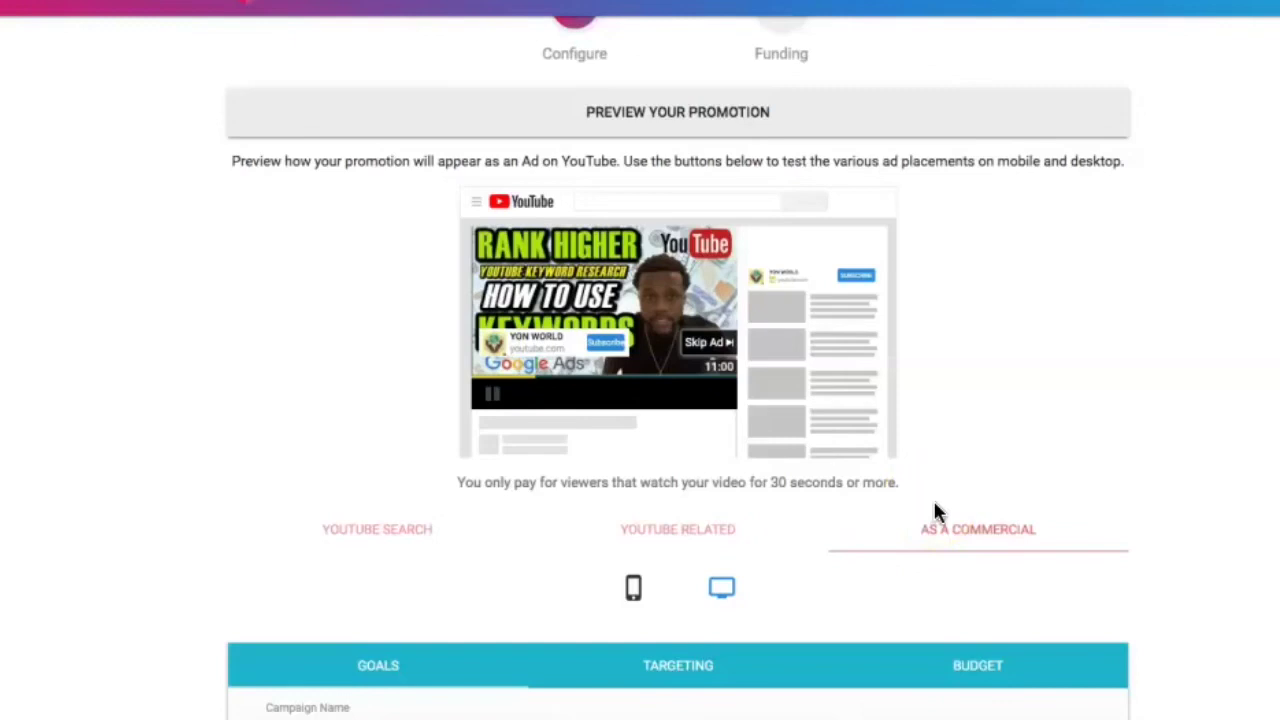
left_click(913, 489)
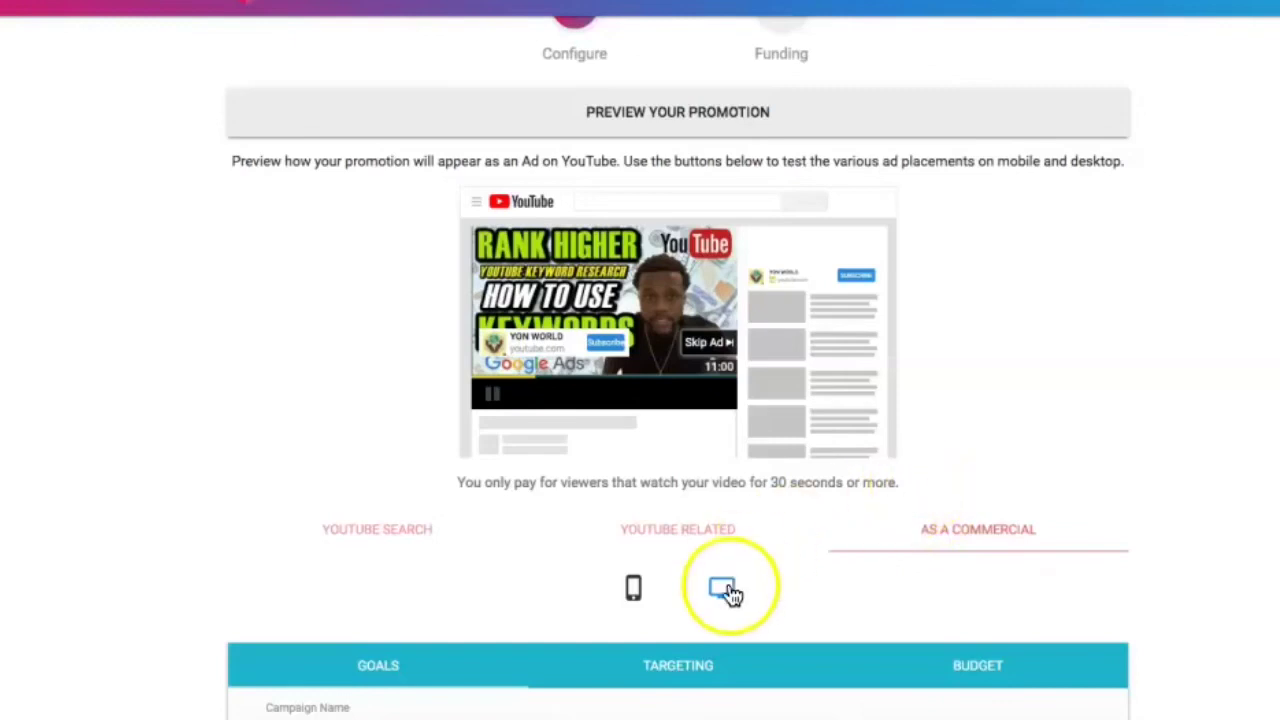